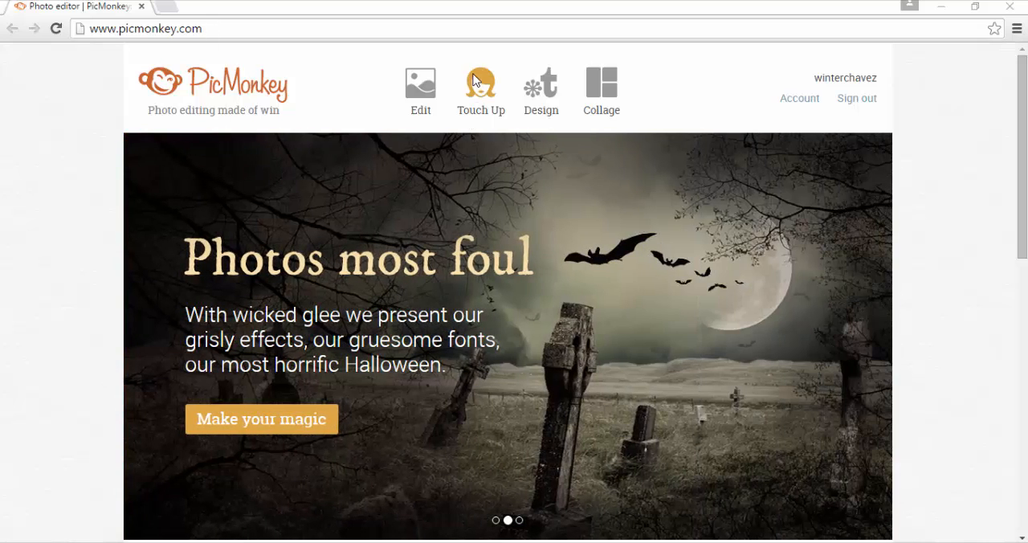
Open the young-woman JPG photo from the computer's Desktop folder for touch-up
mouse_move(478, 90)
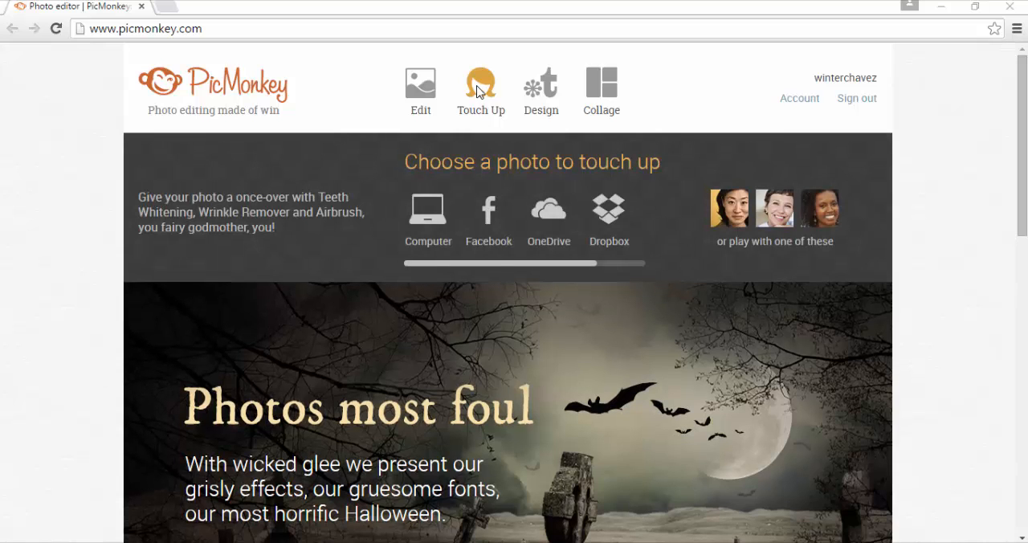
left_click(479, 90)
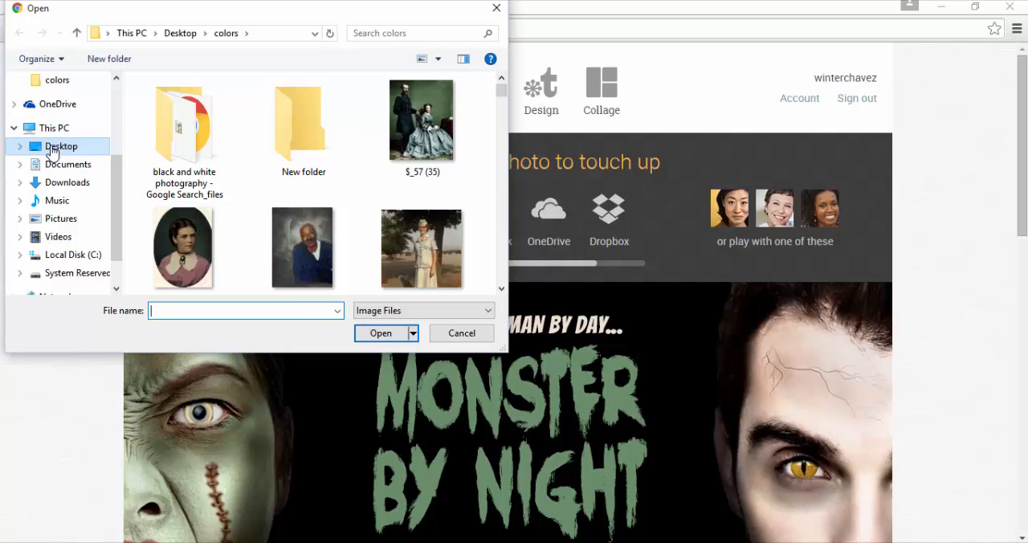
left_click(51, 148)
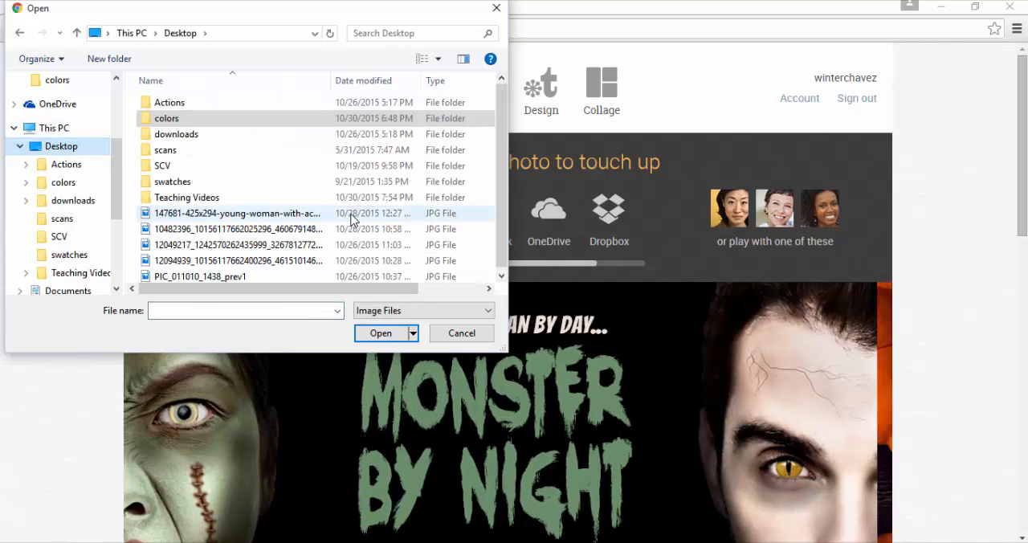
left_click(351, 215)
left_click(382, 334)
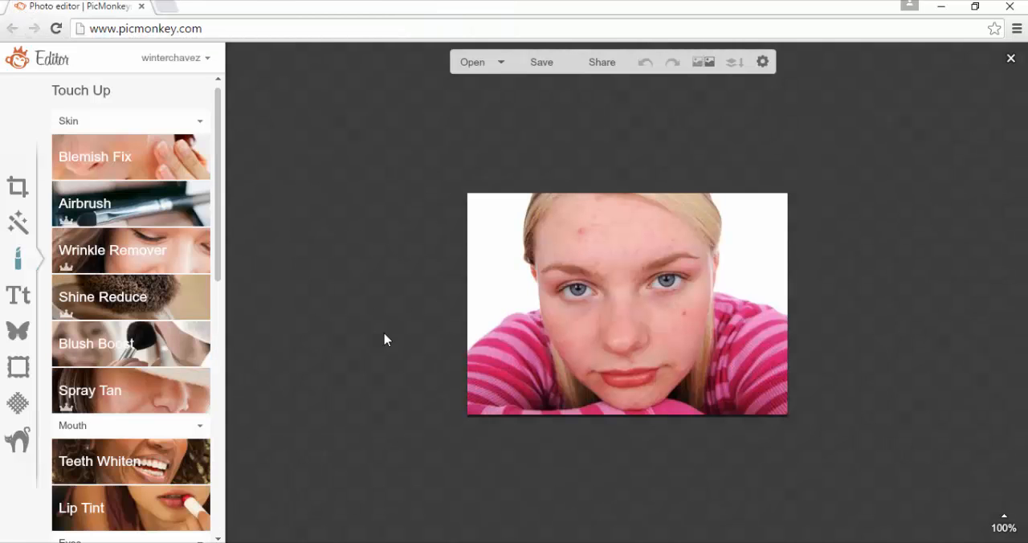
Remove the large red spot on the forehead and the mole on the cheek with Blemish Fix at brush size 10
left_click(1003, 530)
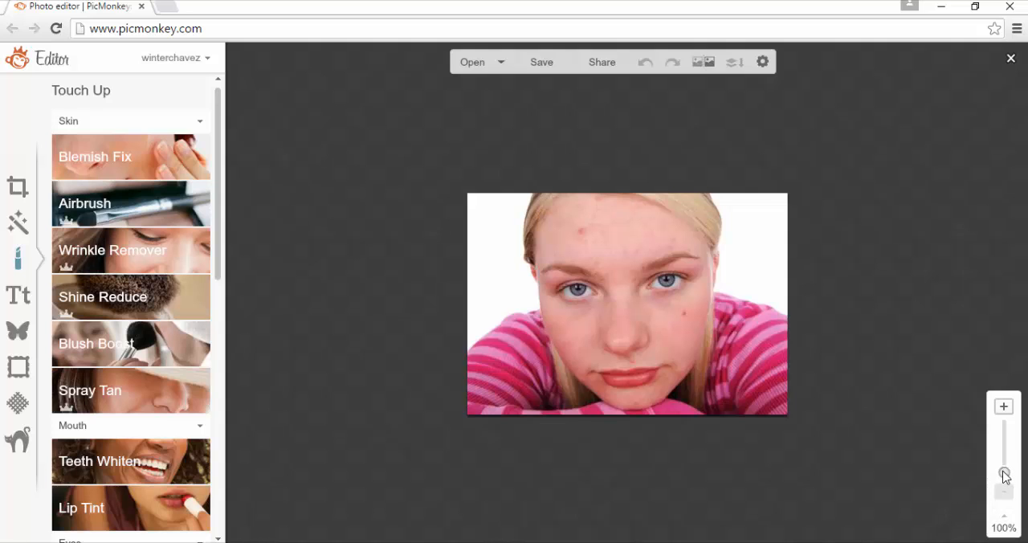
left_click_drag(1004, 475, 1004, 468)
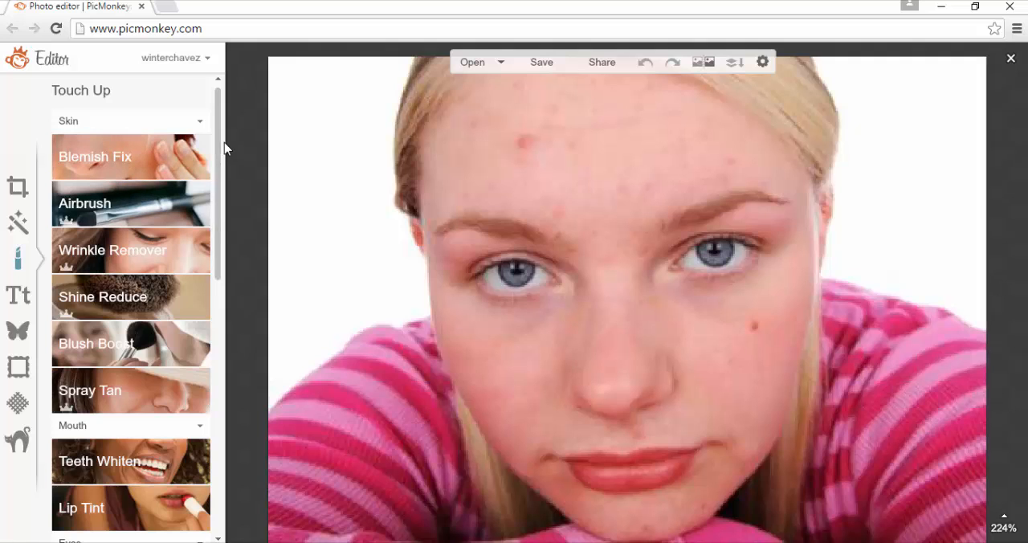
left_click_drag(221, 141, 235, 469)
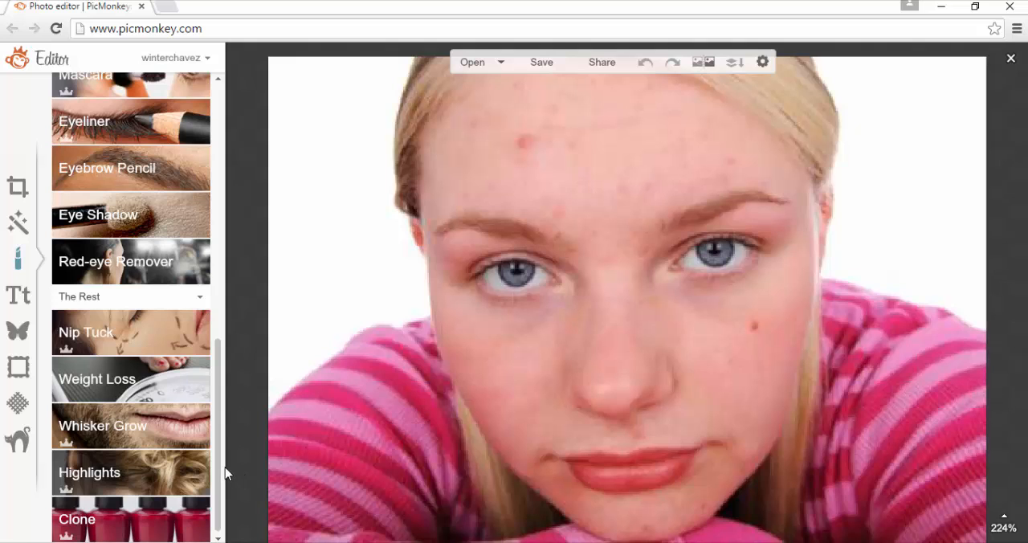
left_click_drag(223, 464, 247, 176)
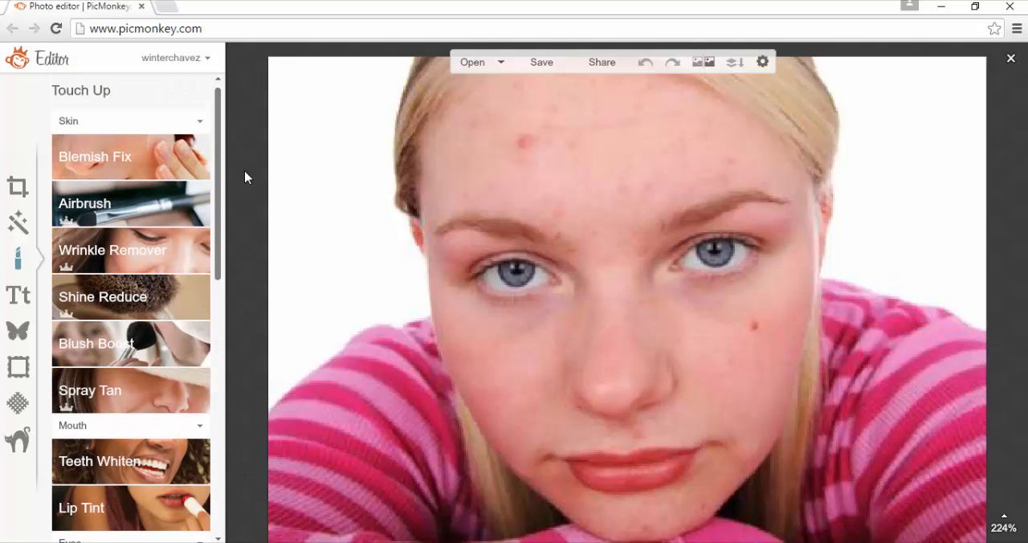
left_click(128, 154)
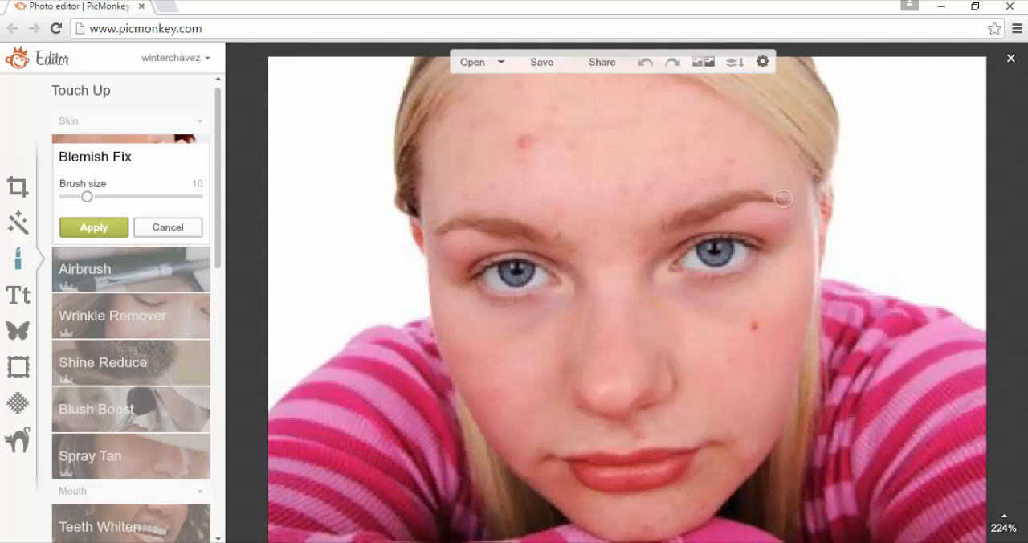
left_click(526, 144)
left_click(522, 146)
left_click(550, 167)
left_click(516, 140)
left_click(755, 325)
Remove the small blemishes across the lower forehead above the eyebrows with Blemish Fix
left_click(730, 176)
left_click(716, 183)
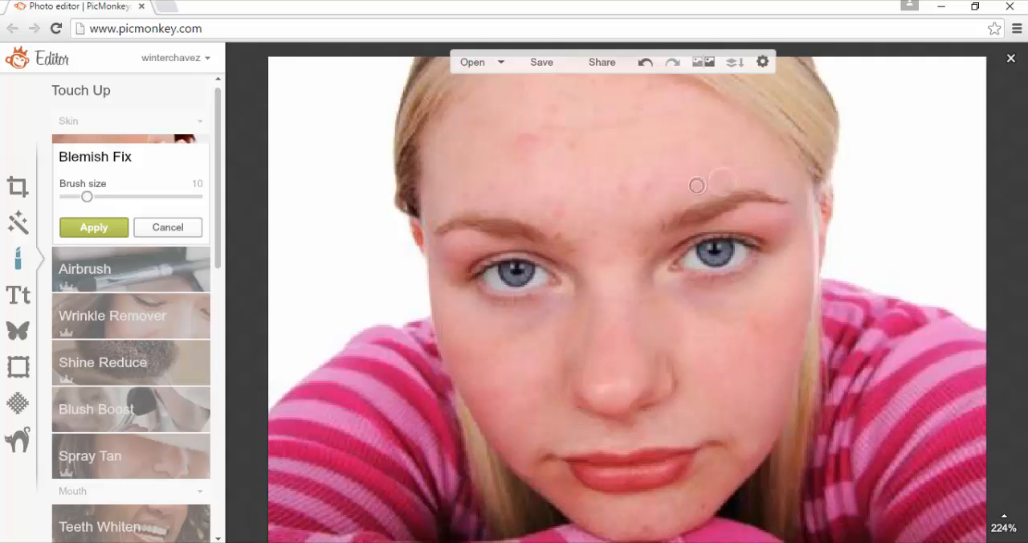
left_click(696, 185)
left_click(642, 187)
left_click(650, 181)
left_click(639, 198)
left_click(622, 188)
left_click(560, 213)
Clean up the remaining redness and spots on the upper forehead and between the eyebrows with Blemish Fix
left_click(515, 142)
left_click(526, 139)
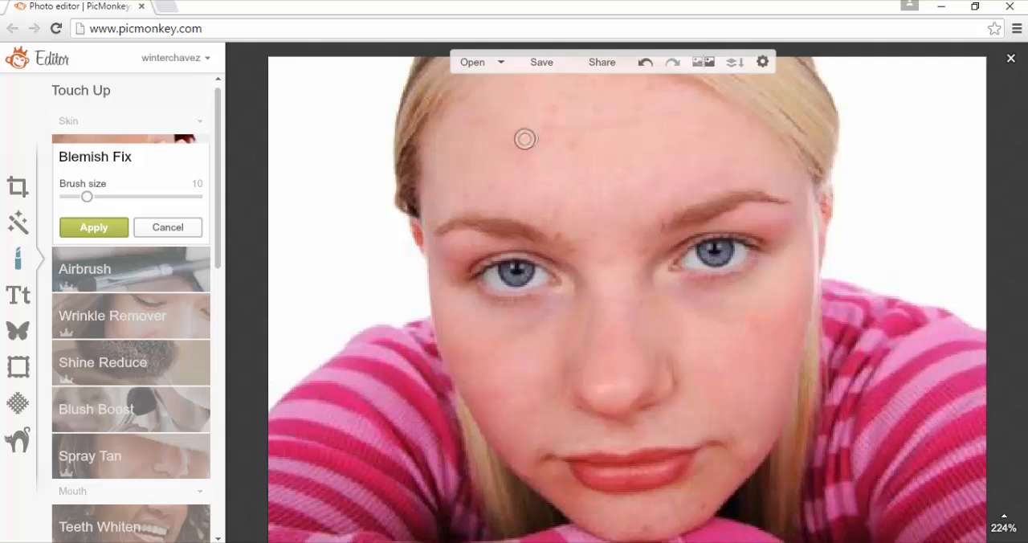
left_click(548, 110)
left_click(596, 107)
left_click(653, 87)
left_click(604, 86)
left_click(583, 82)
left_click(642, 248)
left_click(592, 231)
left_click(560, 143)
left_click(527, 181)
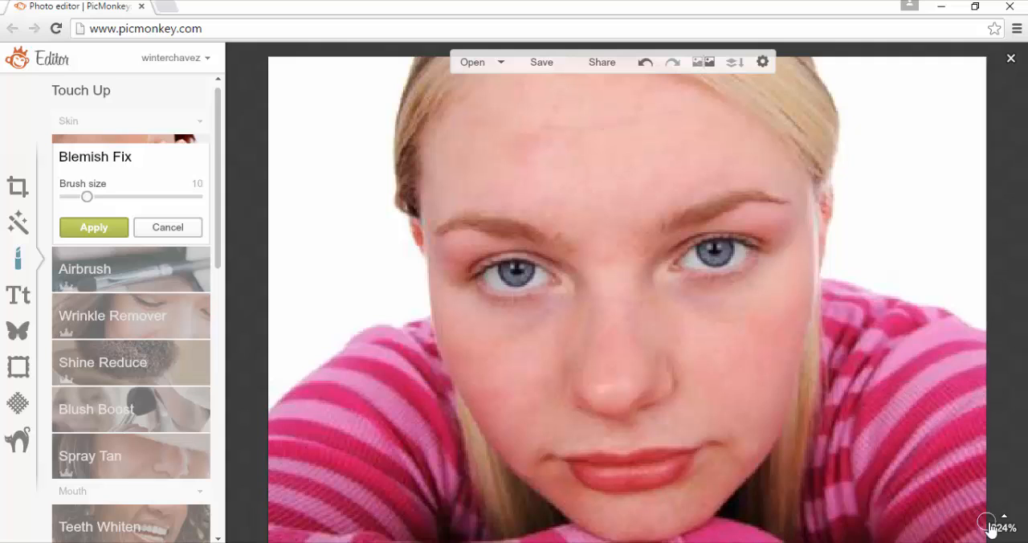
Fix the last faint forehead blemishes in close-up at 461% zoom and apply Blemish Fix
mouse_move(995, 524)
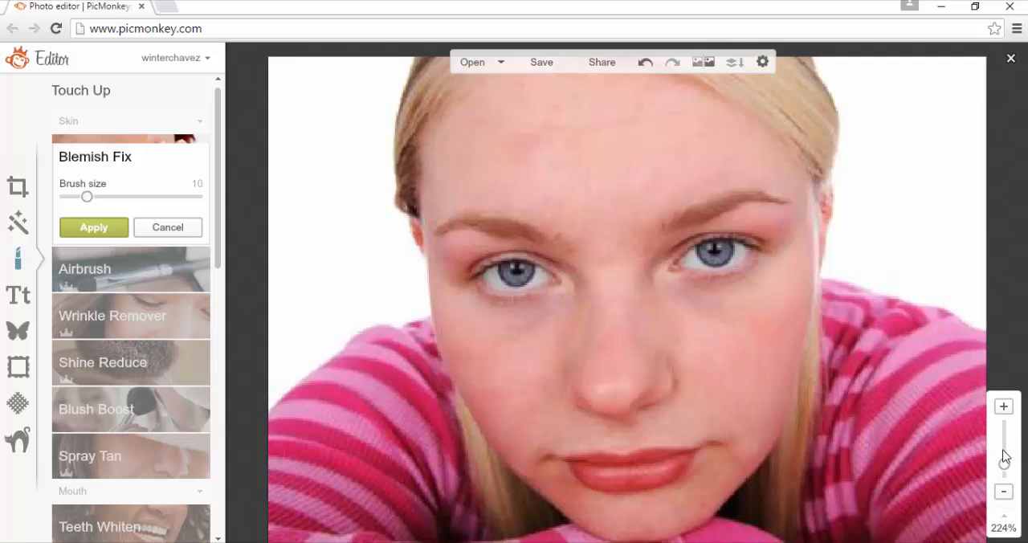
right_click(1005, 464)
left_click(1008, 354)
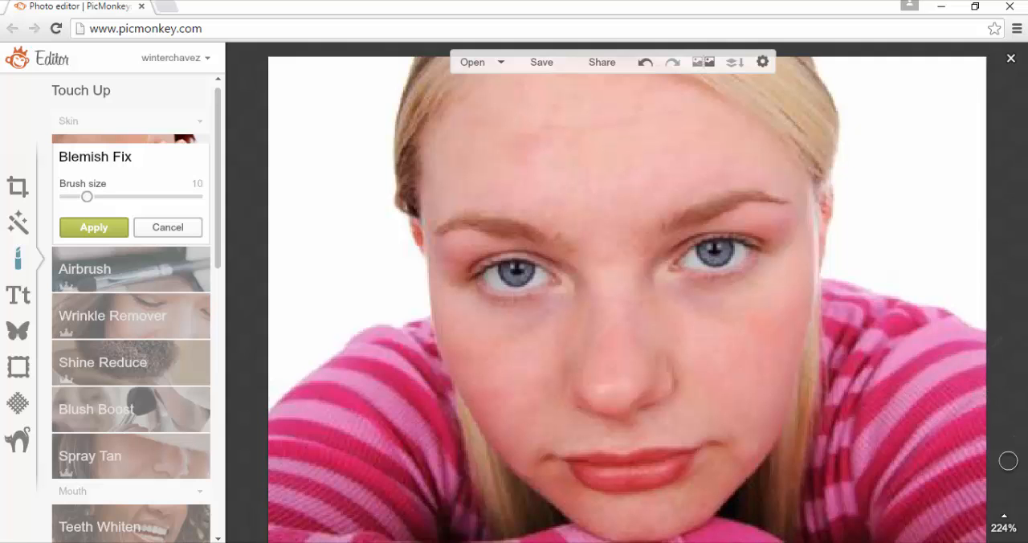
mouse_move(1005, 530)
left_click_drag(1004, 489, 1004, 453)
left_click_drag(936, 486, 940, 450)
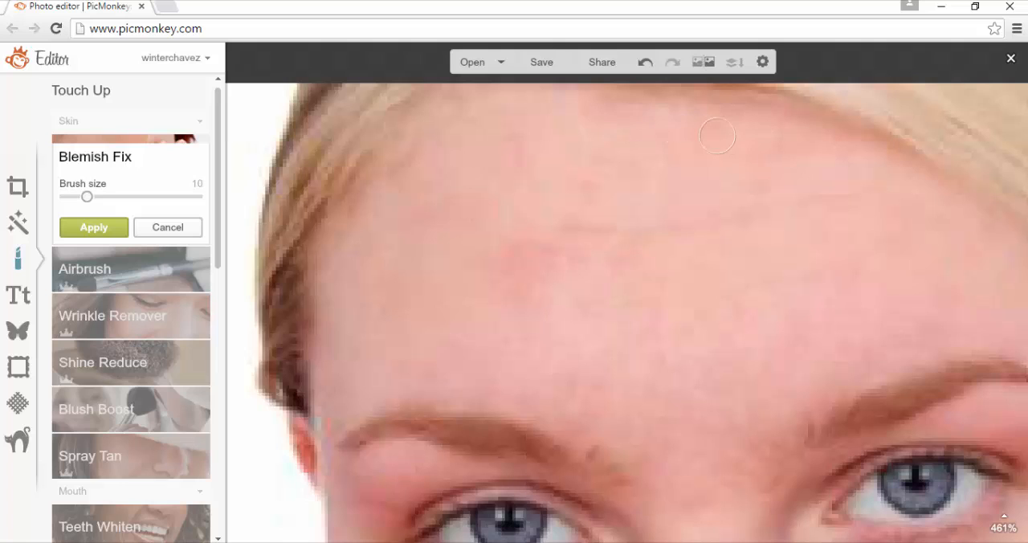
left_click(512, 156)
left_click(520, 135)
left_click(579, 184)
left_click(758, 281)
left_click(164, 230)
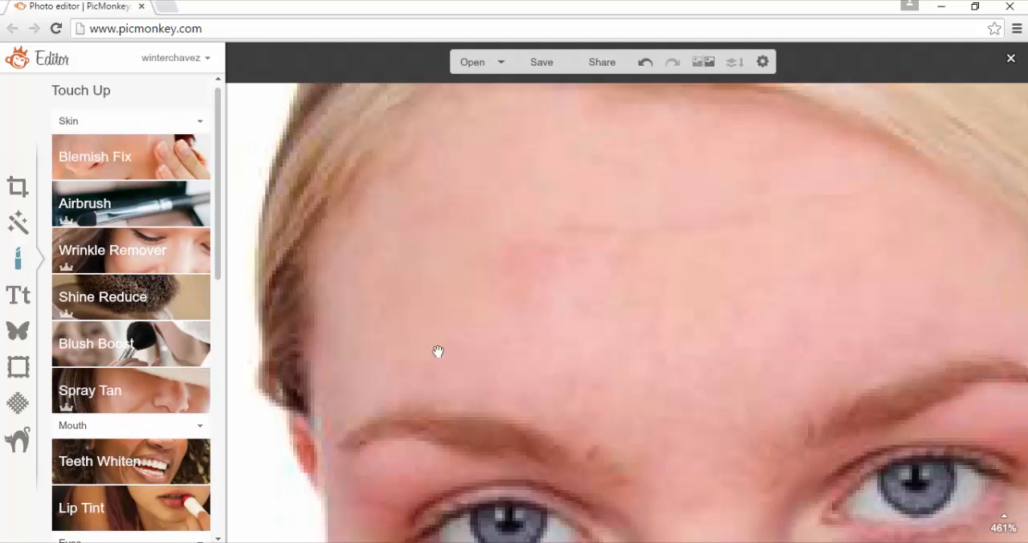
Smooth the horizontal forehead crease with Wrinkle Remover at brush size 5 and fade 0%
left_click(127, 257)
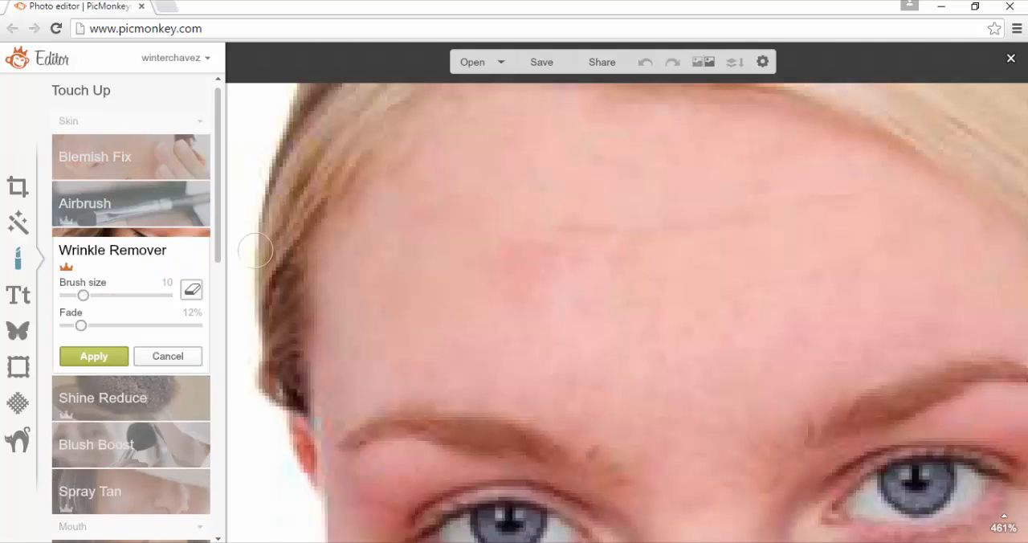
left_click(75, 295)
left_click_drag(558, 226, 589, 226)
left_click_drag(82, 326, 45, 343)
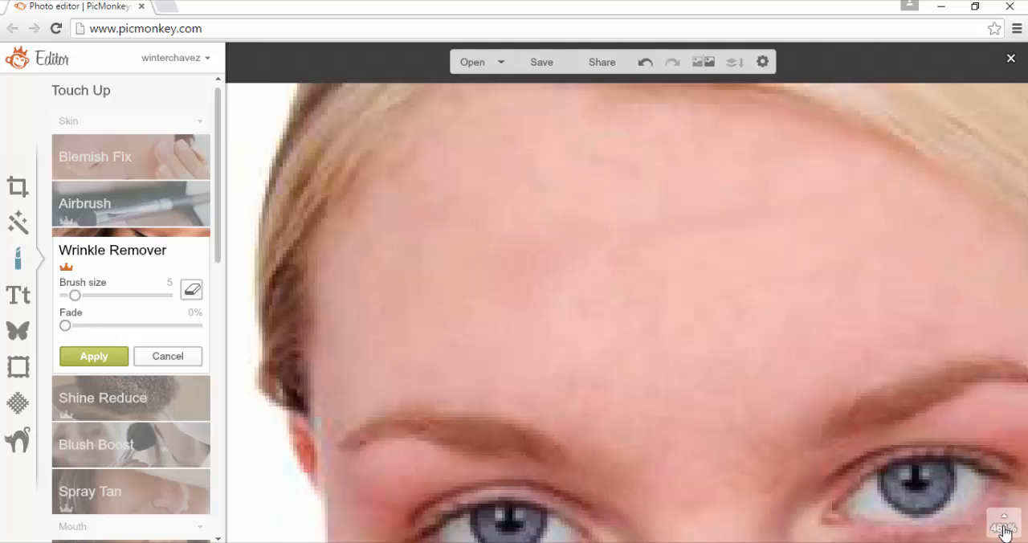
Smooth the crease at the corner of the mouth and apply Wrinkle Remover
mouse_move(1004, 522)
left_click_drag(924, 481, 929, 490)
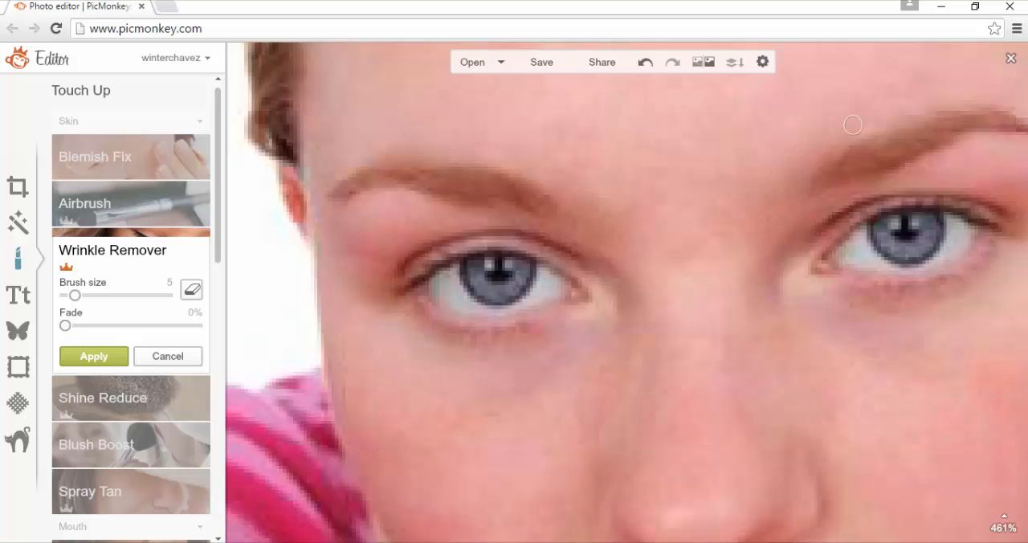
mouse_move(1004, 530)
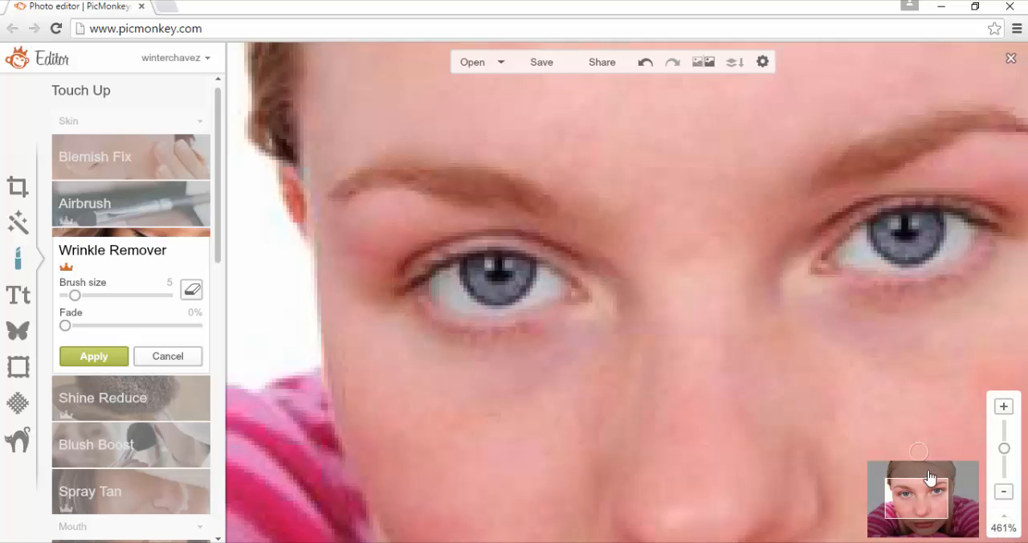
left_click_drag(924, 482, 924, 520)
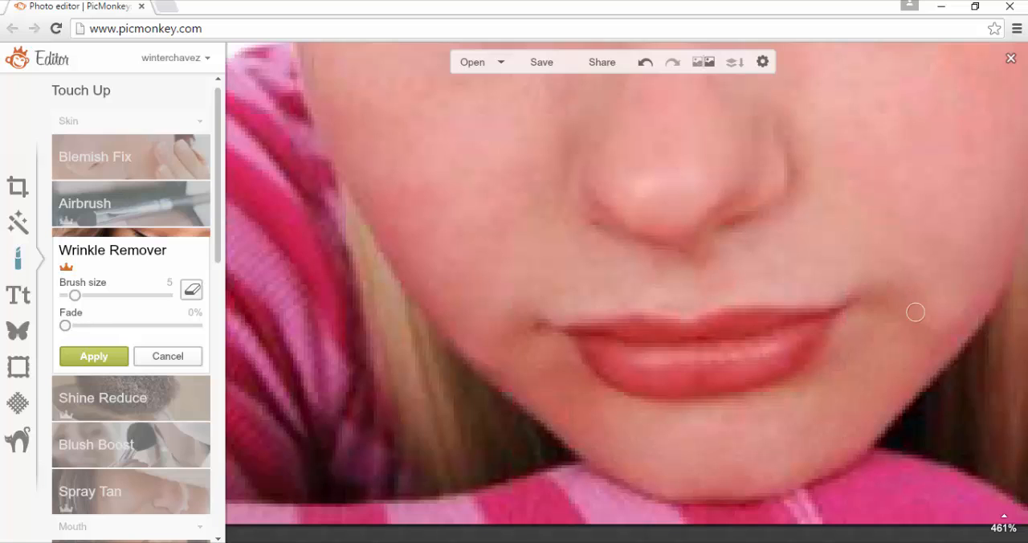
mouse_move(513, 325)
left_mouse_down()
mouse_move(525, 316)
mouse_move(533, 328)
mouse_move(537, 316)
left_mouse_up()
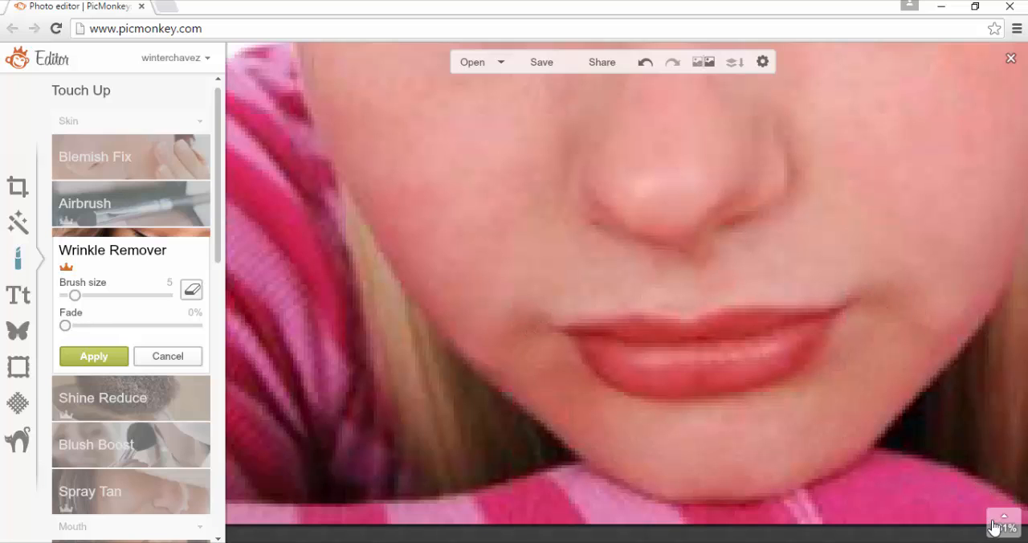
mouse_move(1001, 518)
left_click(1003, 491)
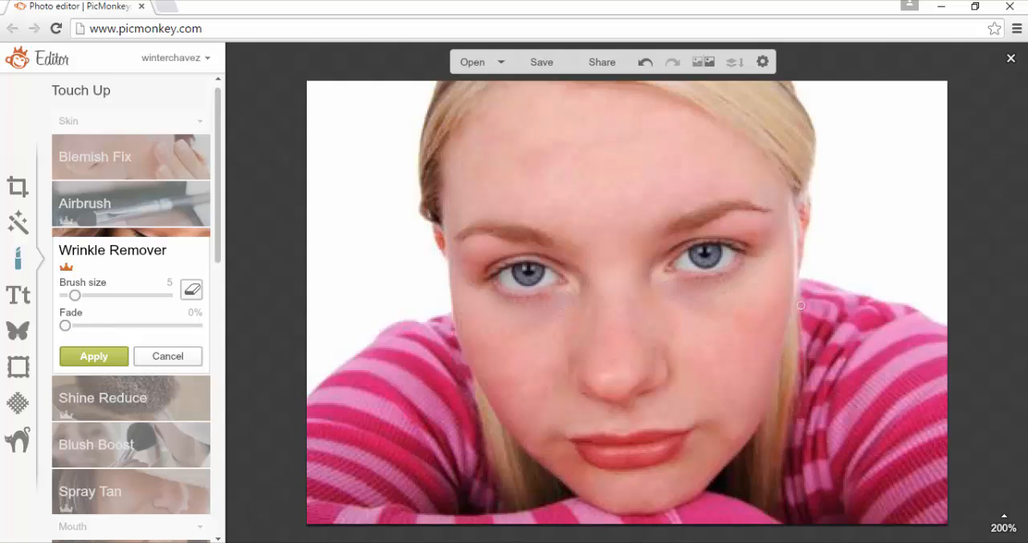
left_click(112, 356)
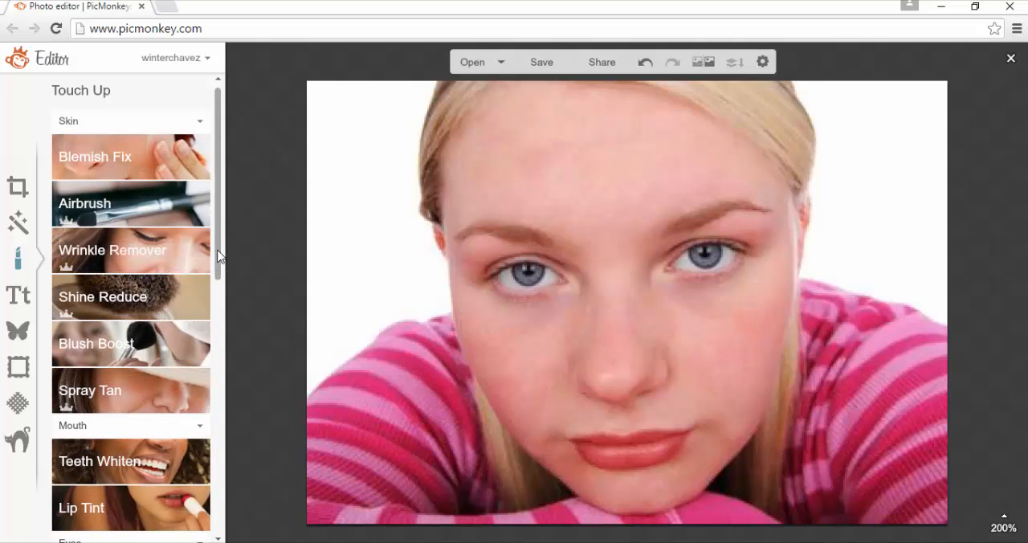
Airbrush the forehead with the Natural setting at brush size 40 and 20% fade, and apply it
left_click(189, 203)
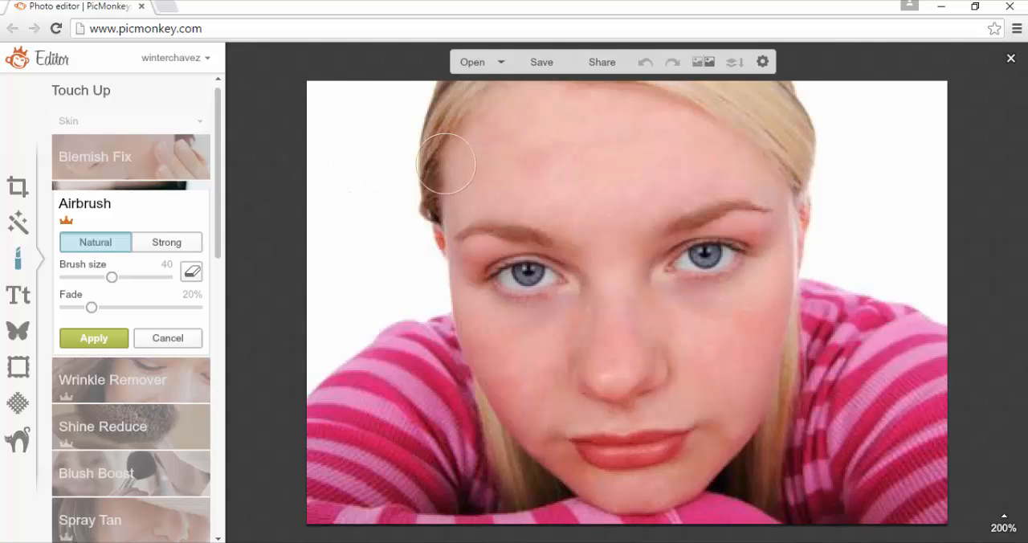
mouse_move(545, 162)
left_mouse_down()
mouse_move(537, 164)
mouse_move(649, 166)
left_mouse_up()
left_click(105, 337)
Clone clear skin from above the eyebrow onto the adjacent forehead area with brush size 12
left_click_drag(223, 252, 242, 532)
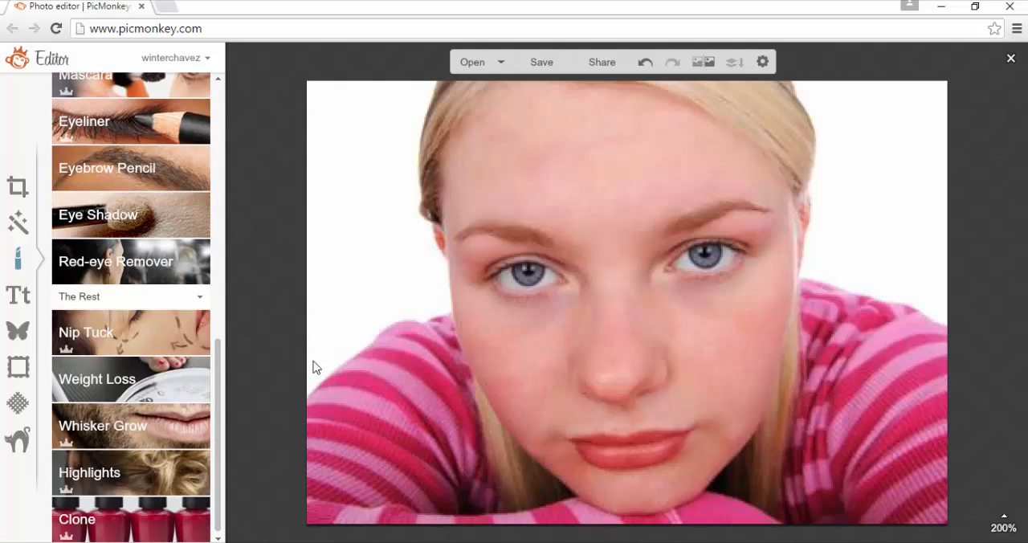
left_click(160, 522)
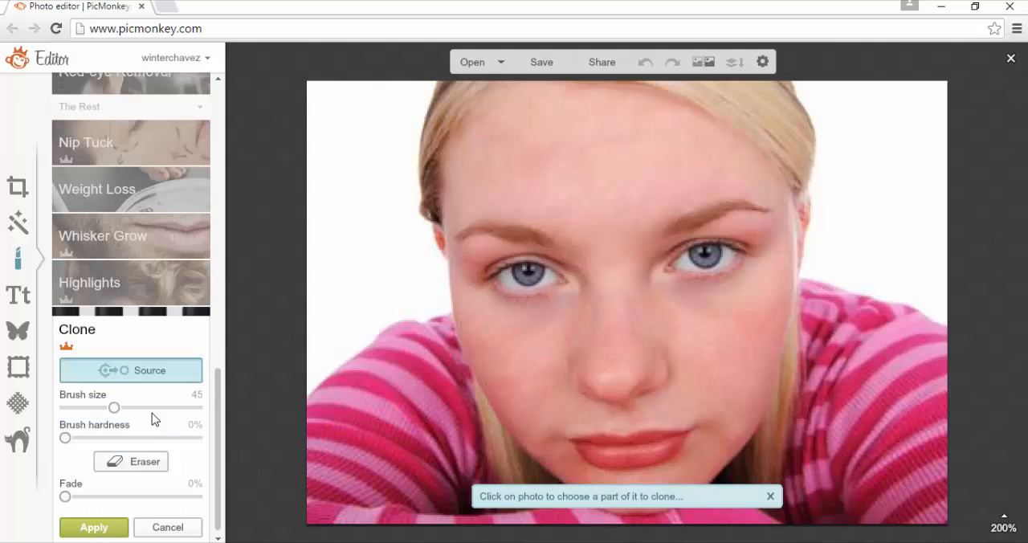
left_click(83, 408)
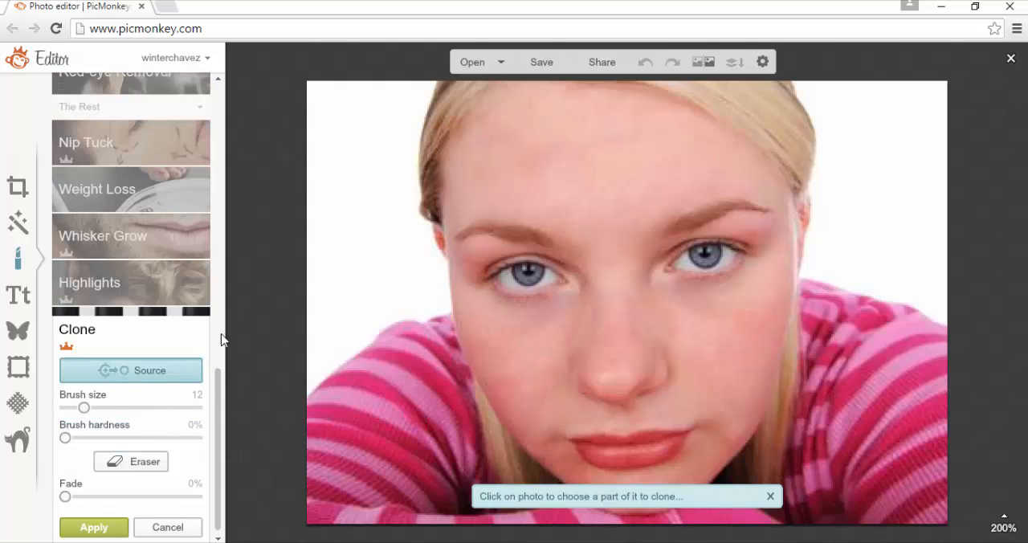
left_click(512, 191)
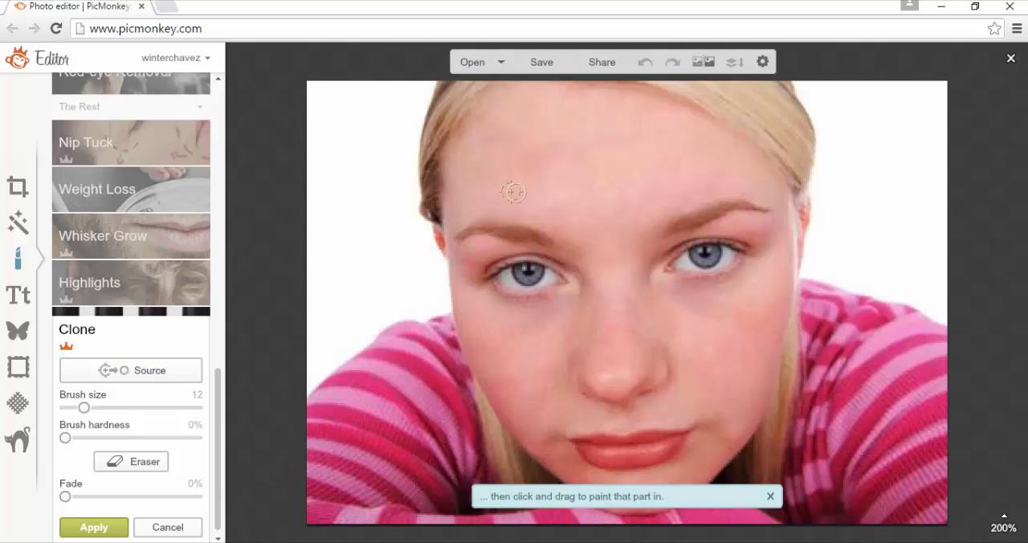
left_click_drag(512, 191, 521, 194)
Clone clear skin from the upper, side and middle forehead over the uneven patches across the forehead at brush size 12
left_click(165, 376)
left_click(575, 131)
left_click(175, 370)
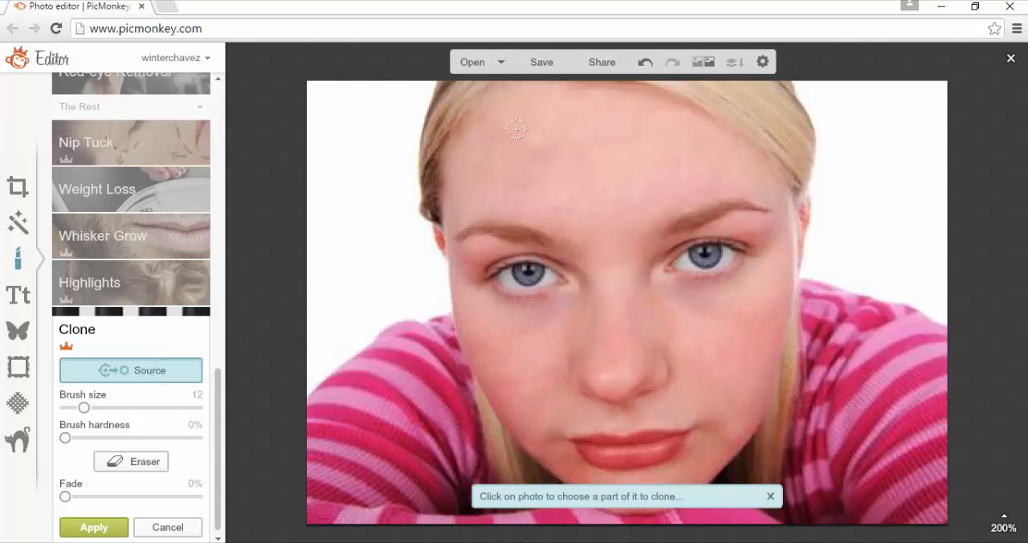
left_click(511, 135)
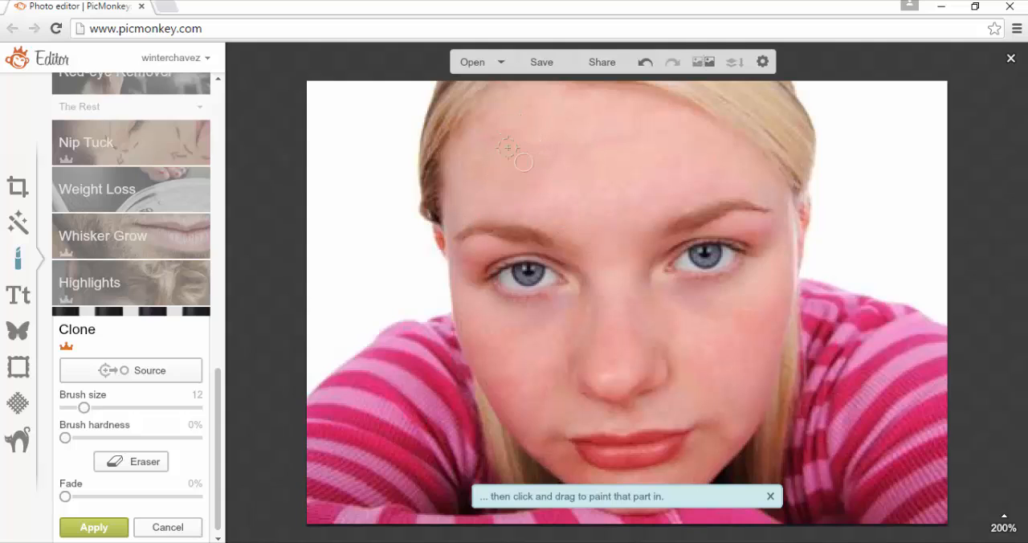
left_click(150, 368)
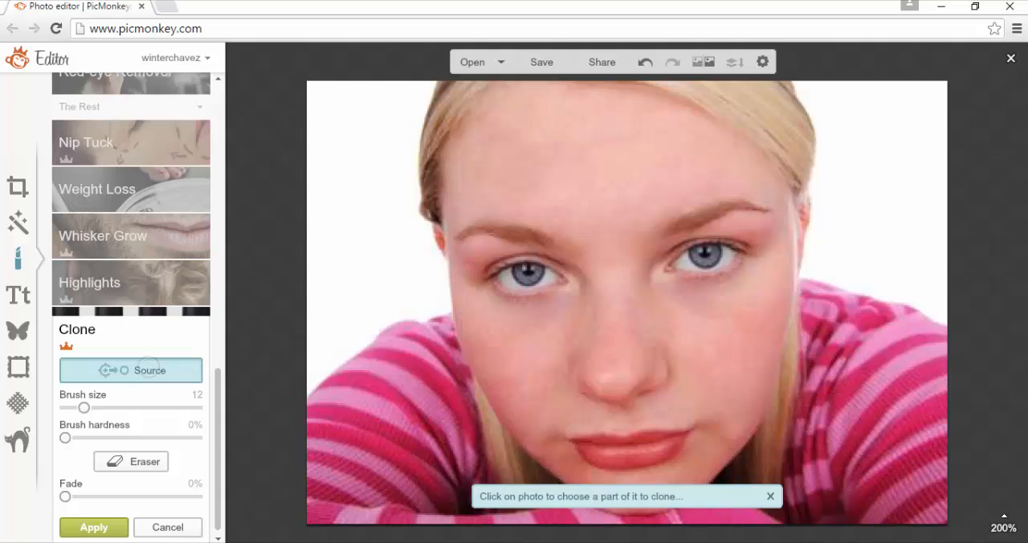
left_click(549, 125)
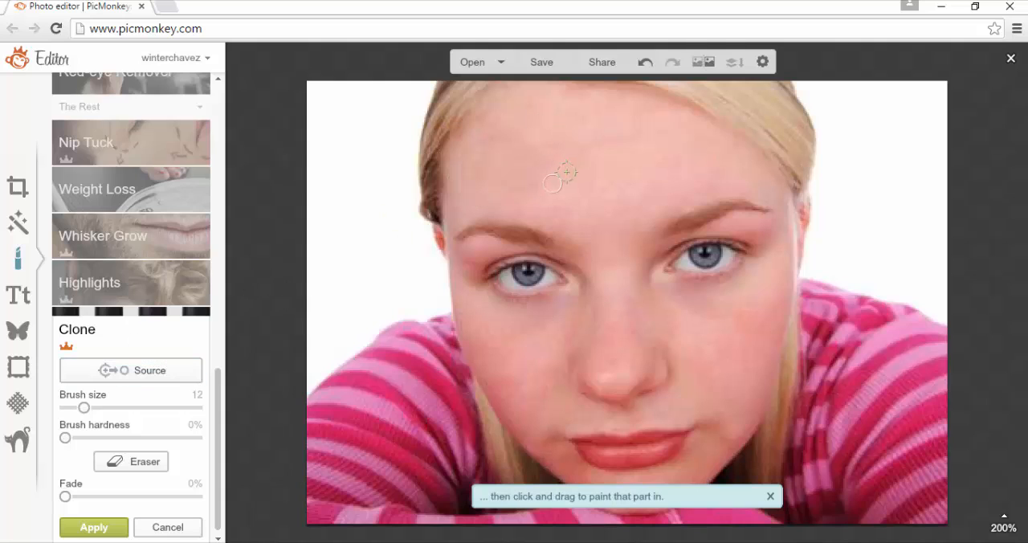
left_click(159, 369)
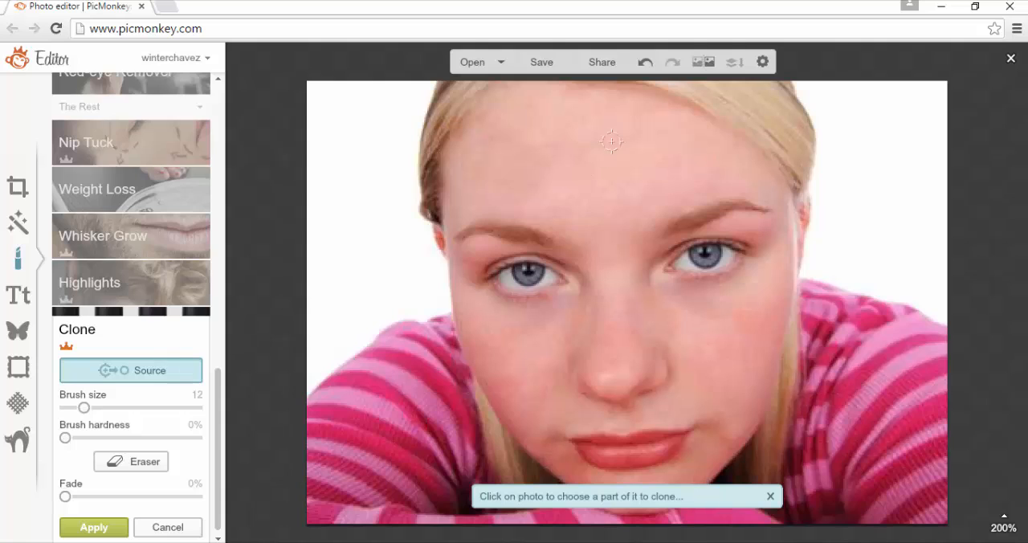
left_click(566, 169)
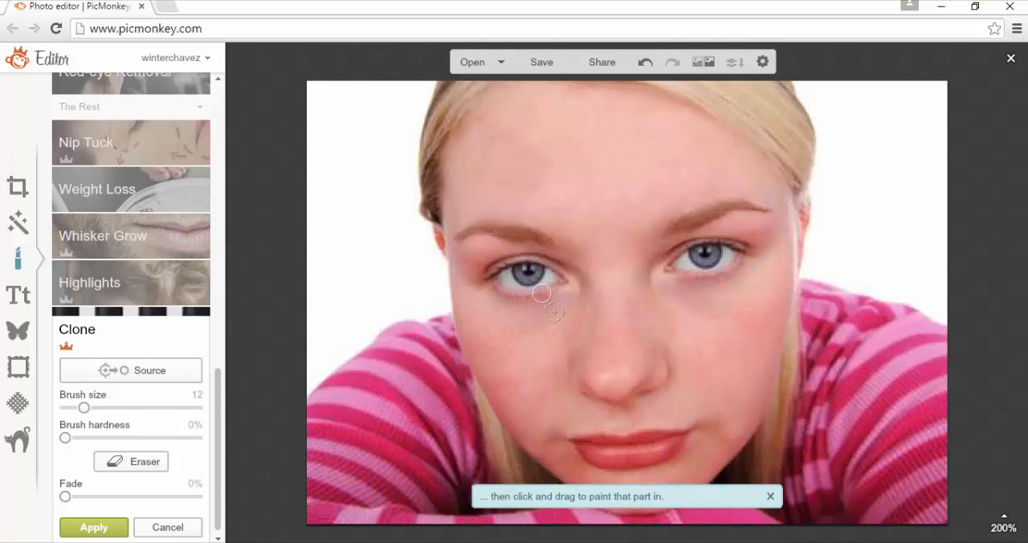
Try cloning skin from just above the inner end of the eyebrow onto the brow area, and undo the strokes
left_click(165, 375)
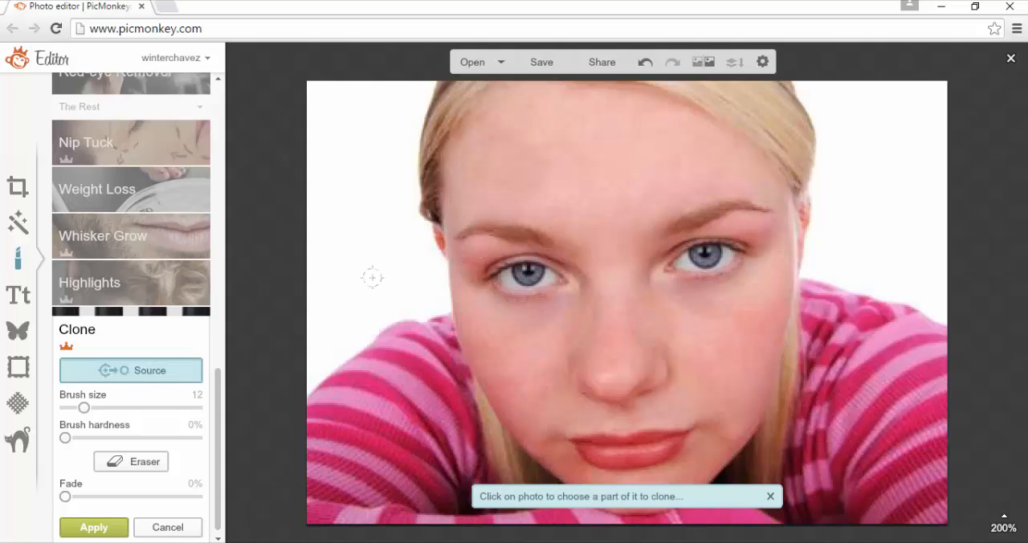
left_click(580, 206)
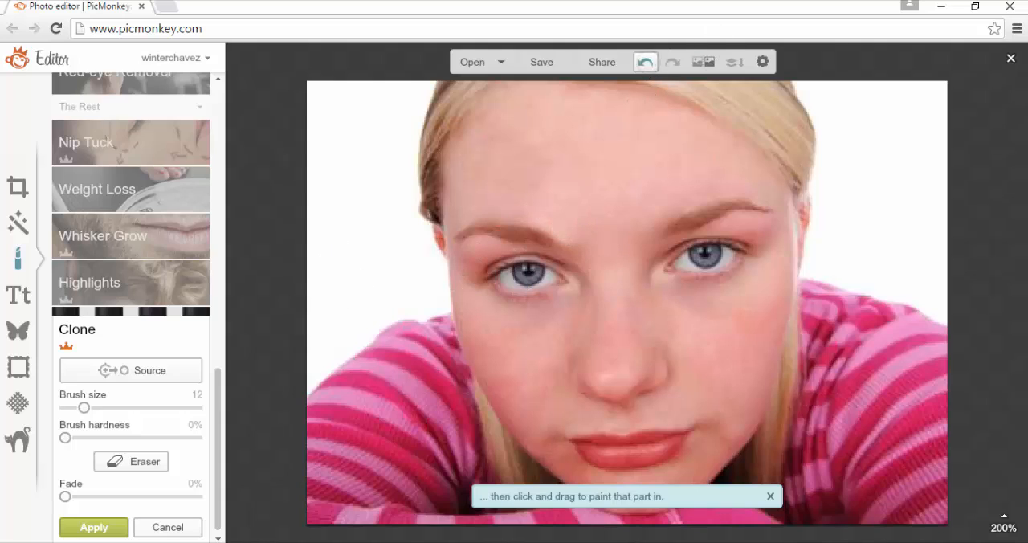
left_click(645, 64)
left_click(643, 64)
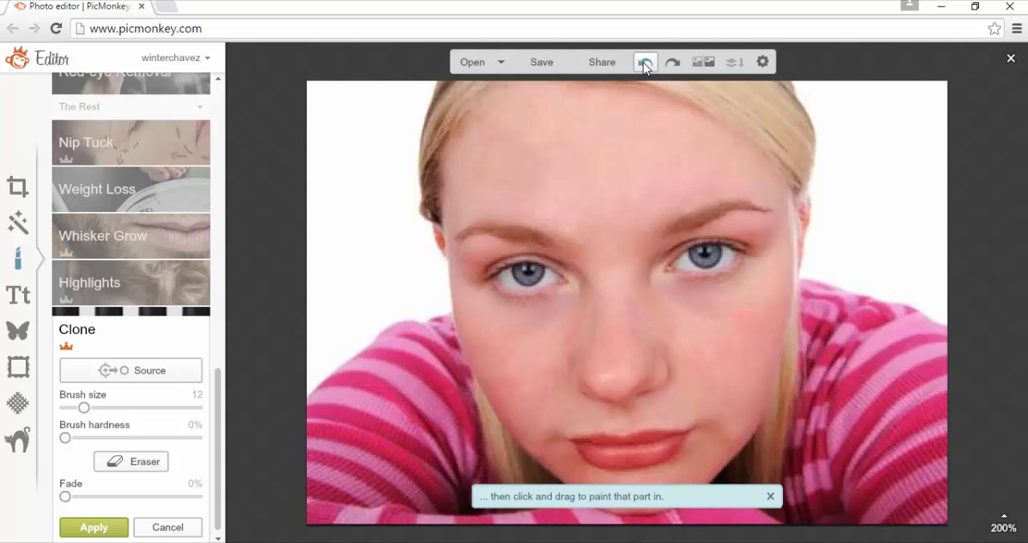
left_click(645, 65)
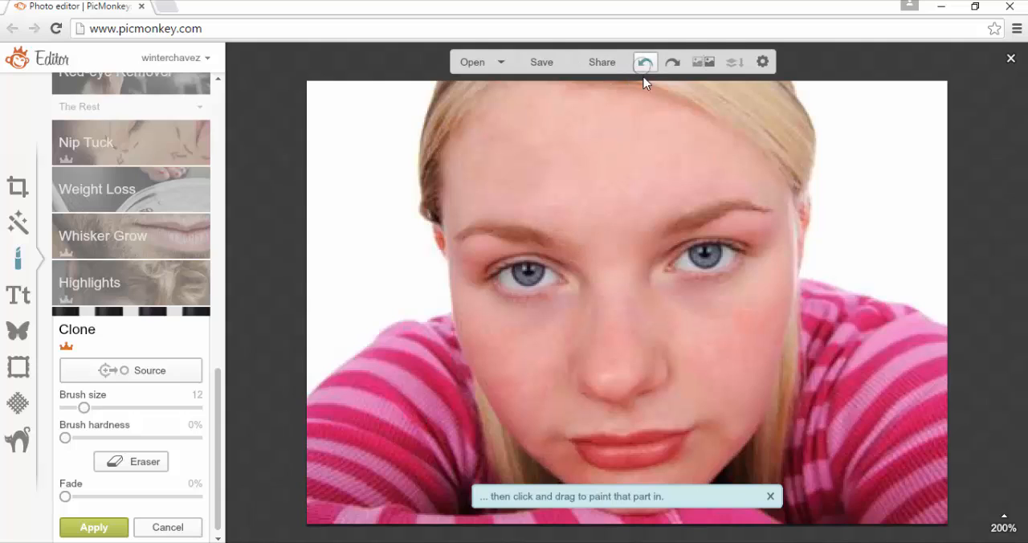
Clone skin sampled between the eyebrows and beside the inner eye corner onto the area between the brows
left_click(184, 373)
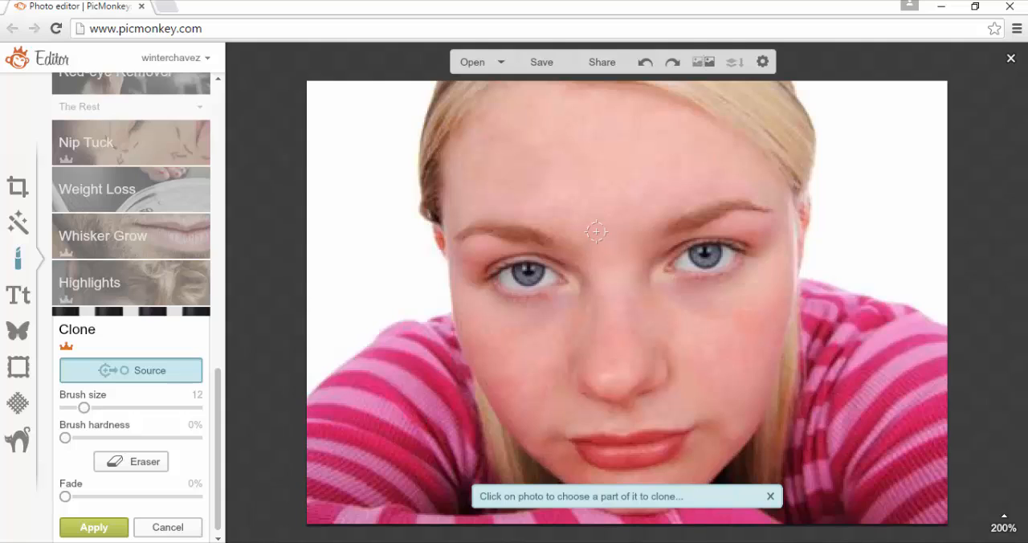
left_click(585, 225)
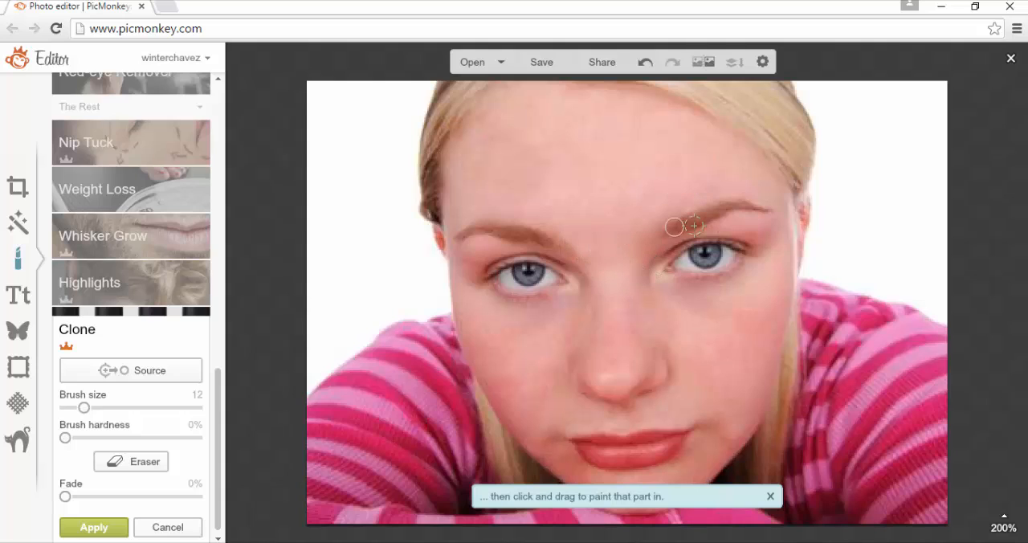
left_click(133, 370)
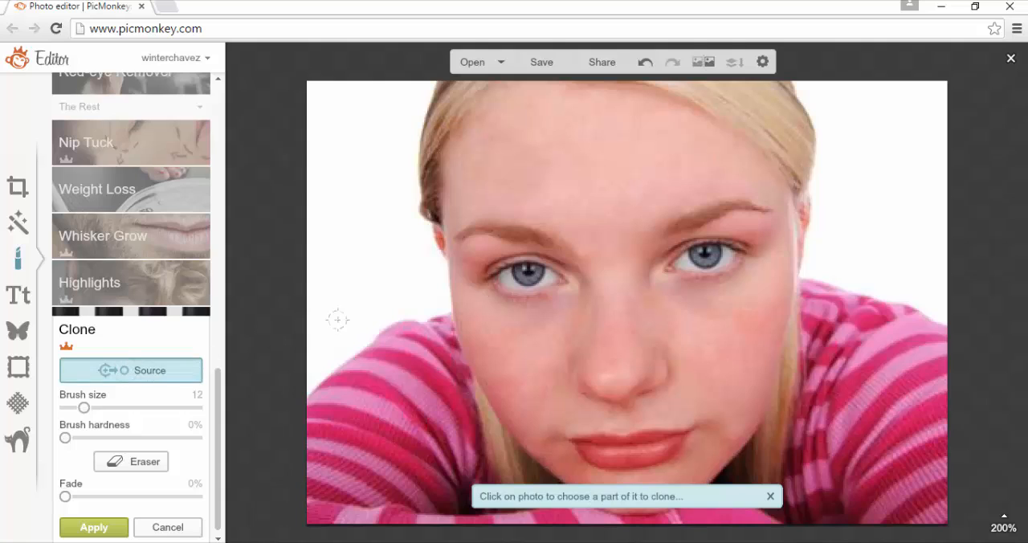
left_click(585, 272)
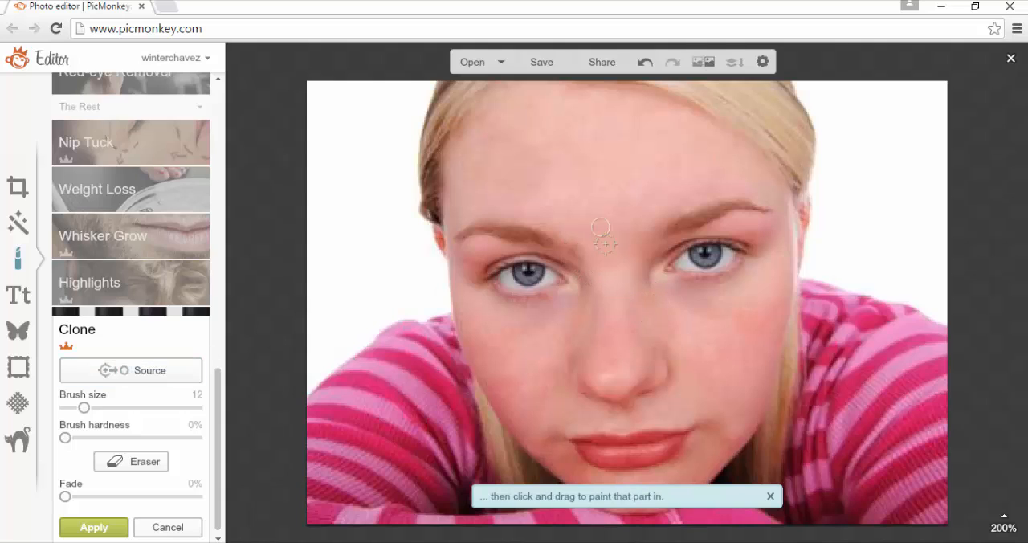
Undo the most recent clone strokes and apply the remaining Clone retouching to the photo
left_click(644, 64)
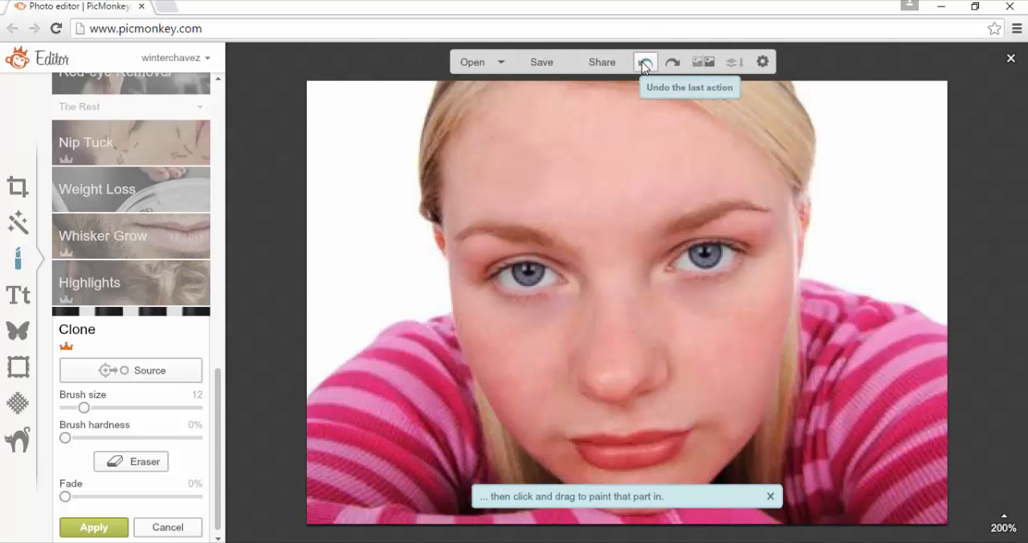
left_click(644, 64)
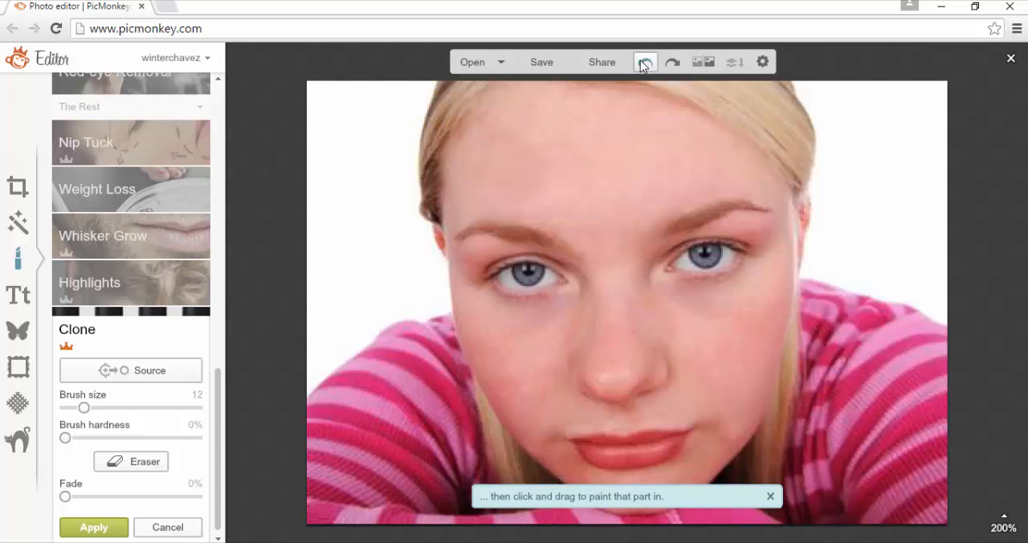
left_click(648, 66)
left_click(645, 64)
left_click(645, 65)
left_click(644, 64)
left_click(646, 64)
left_click(646, 63)
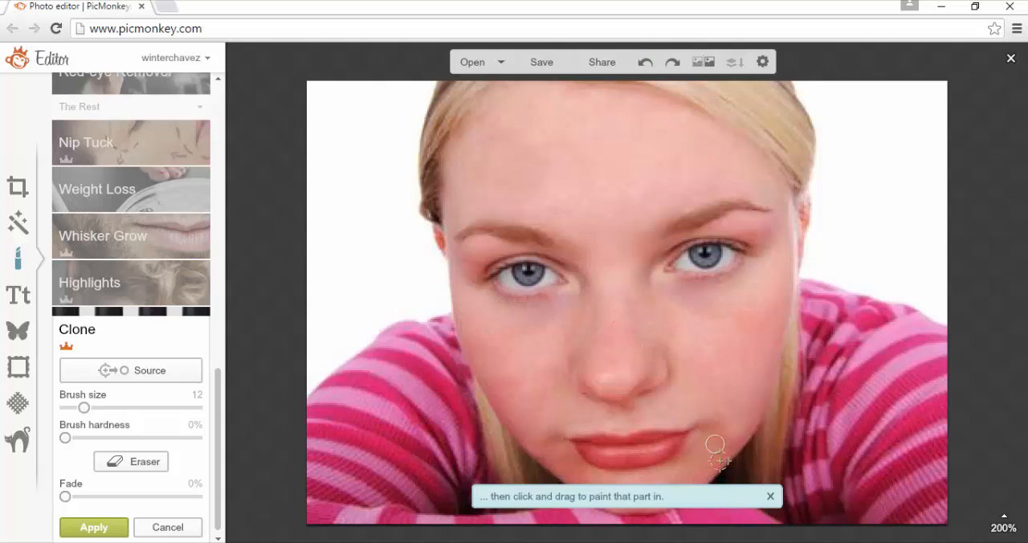
left_click(94, 529)
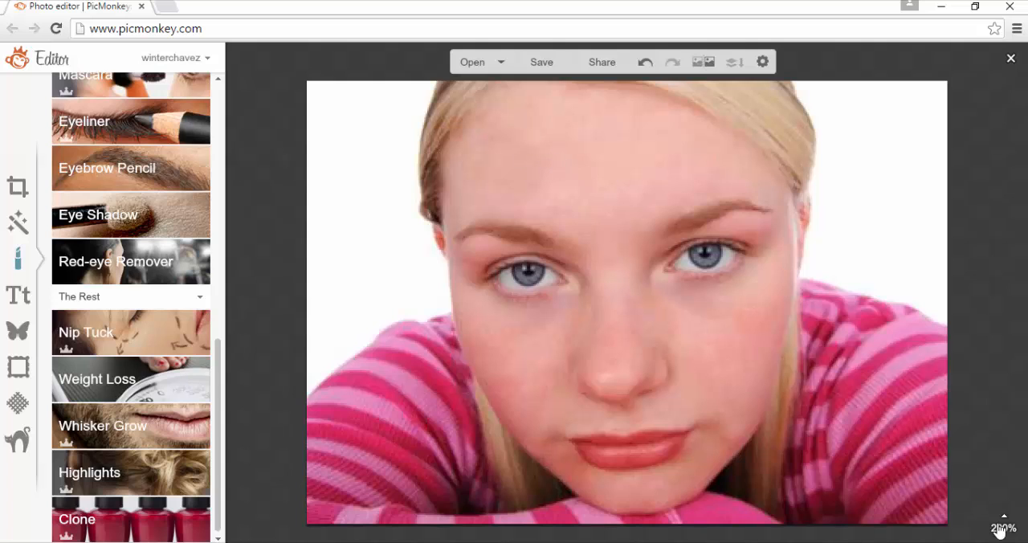
Apply the Orton effect to the whole photo with adjusted bloom, 25% brightness and 63% fade
mouse_move(1003, 516)
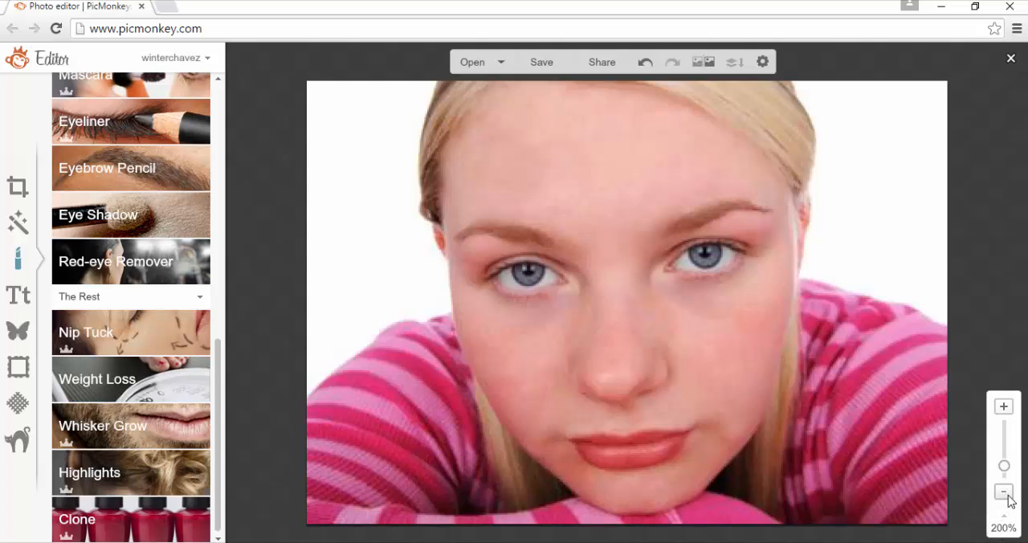
left_click(1005, 495)
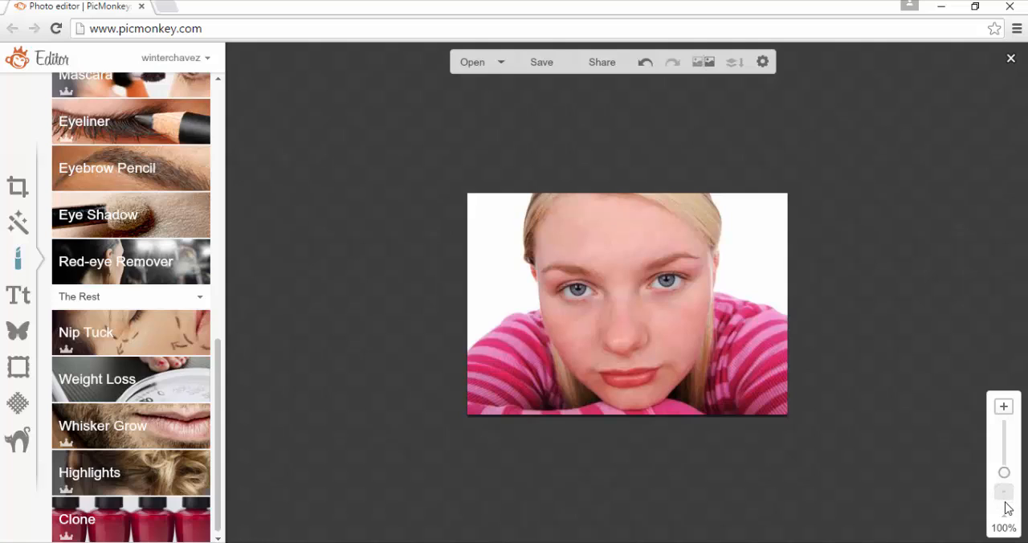
left_click(17, 224)
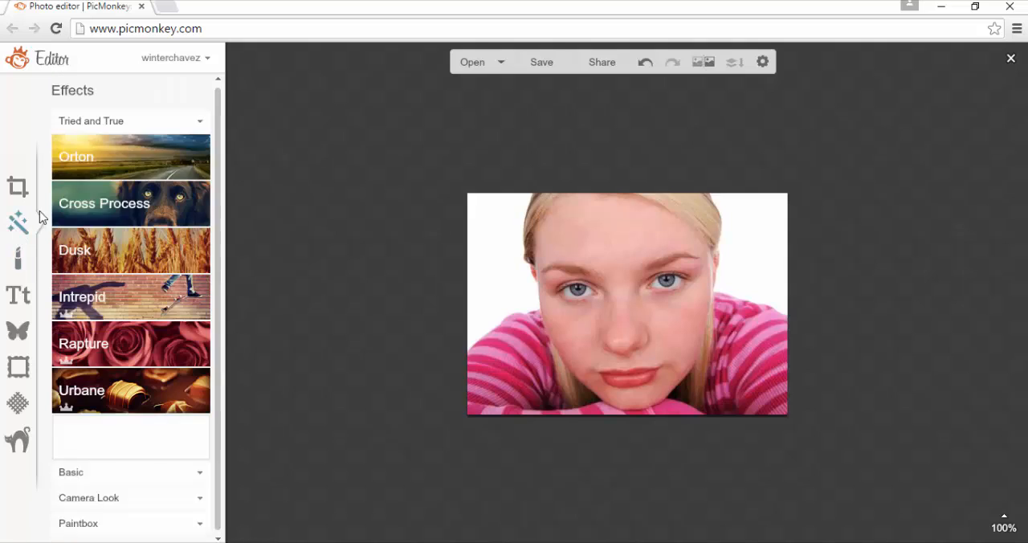
left_click(108, 164)
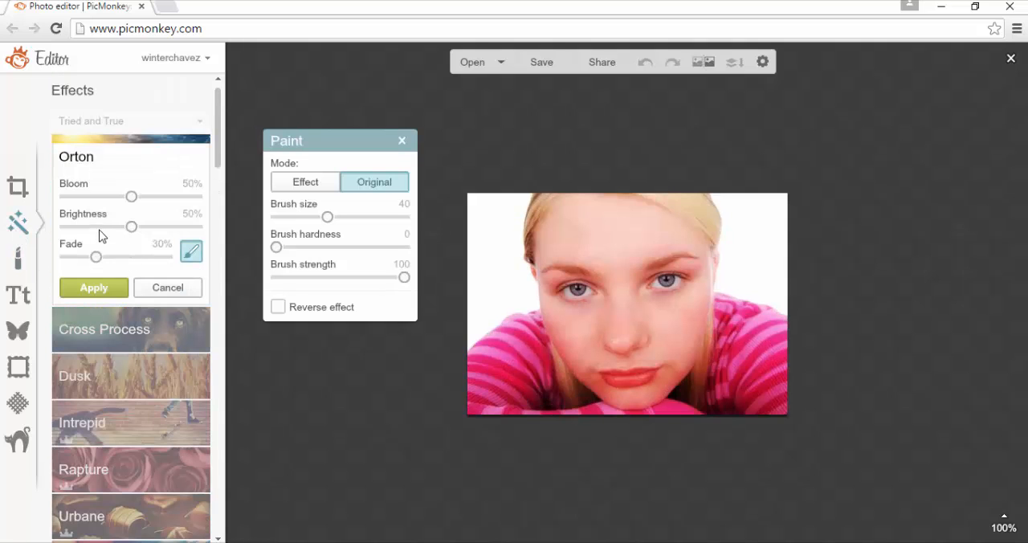
left_click_drag(131, 226, 98, 226)
left_click_drag(120, 261, 130, 259)
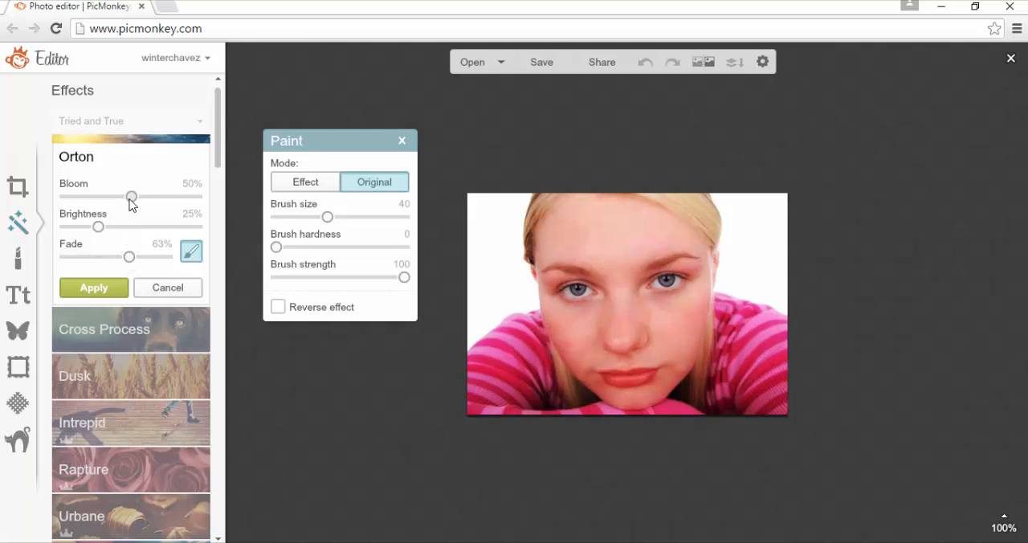
left_click_drag(130, 201, 161, 224)
left_click(96, 291)
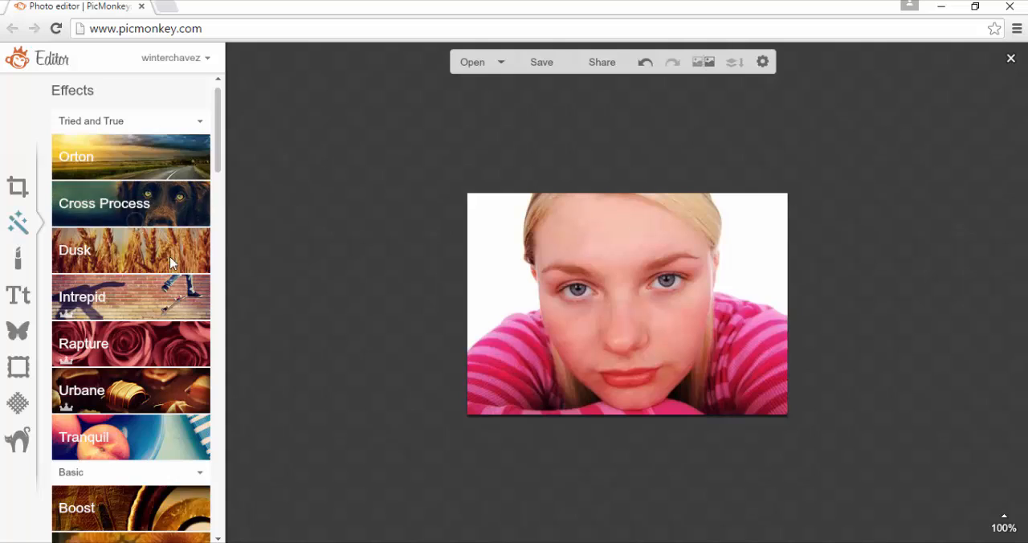
Try the Green Cross Process effect at 80%, 90% and 0% fade and the default Orton effect, cancelling both
left_click(132, 207)
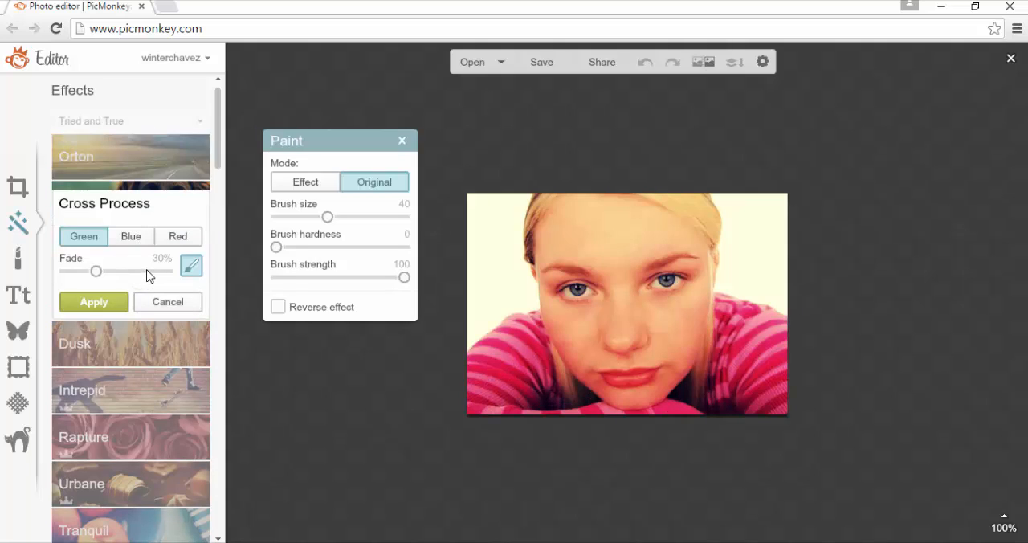
left_click(147, 272)
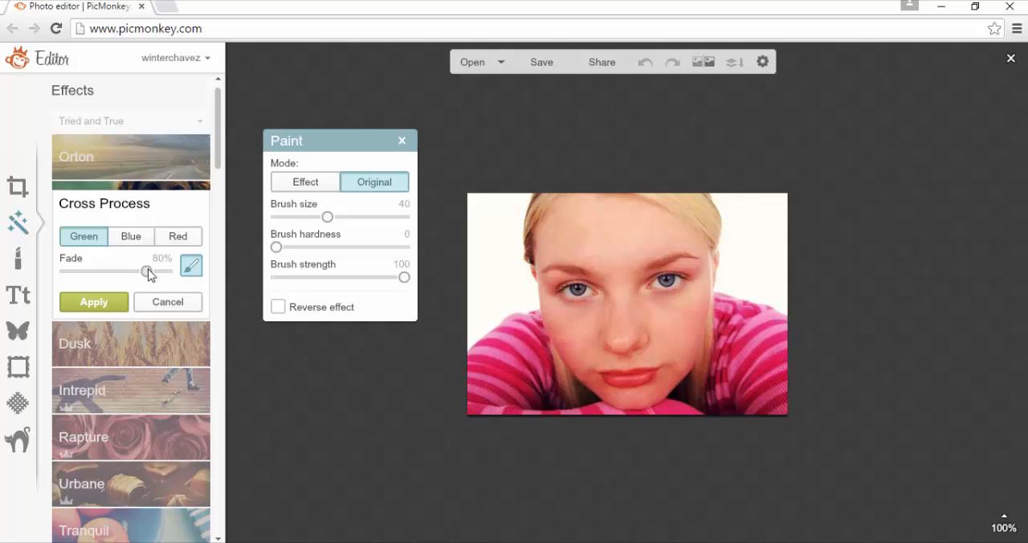
right_click(149, 275)
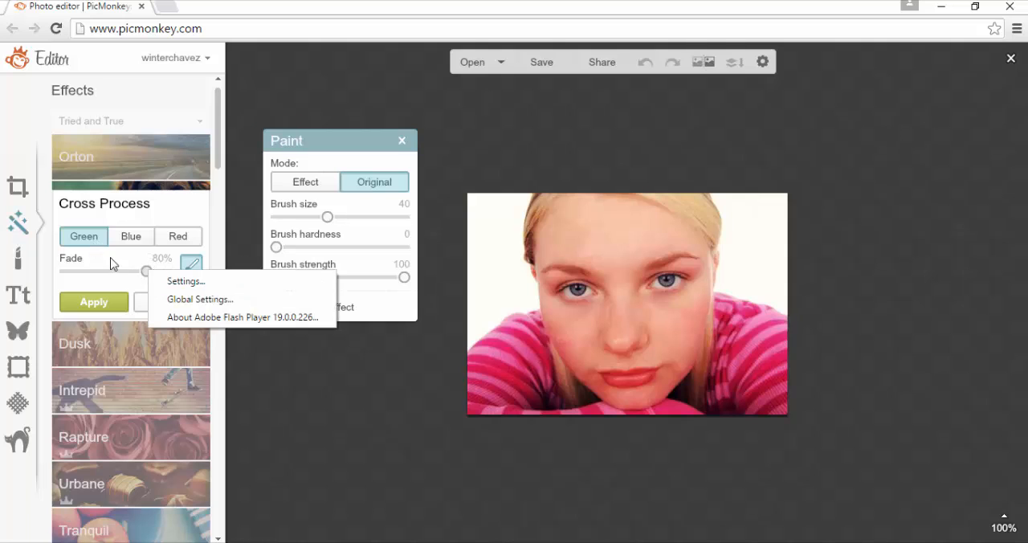
left_click(118, 263)
left_click(158, 273)
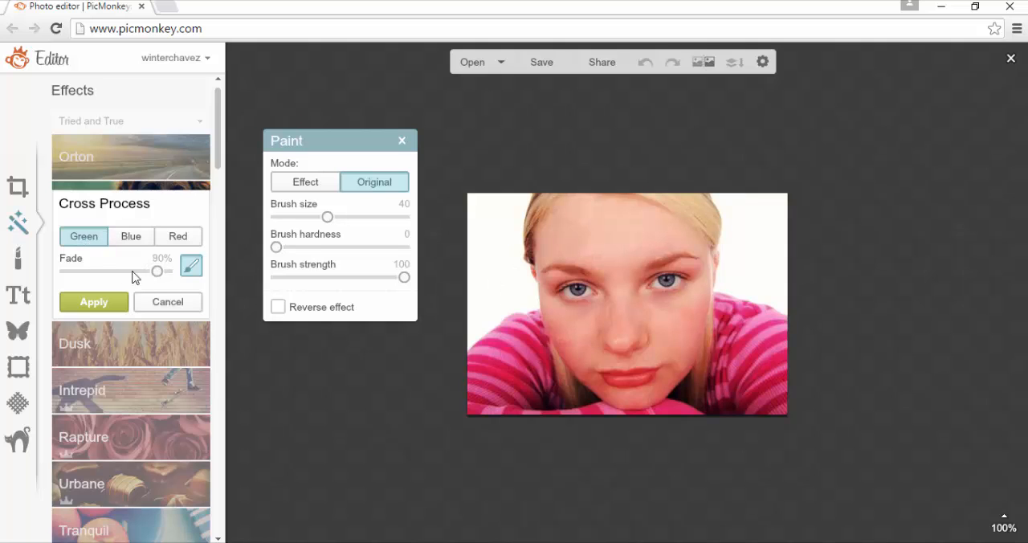
left_click(67, 273)
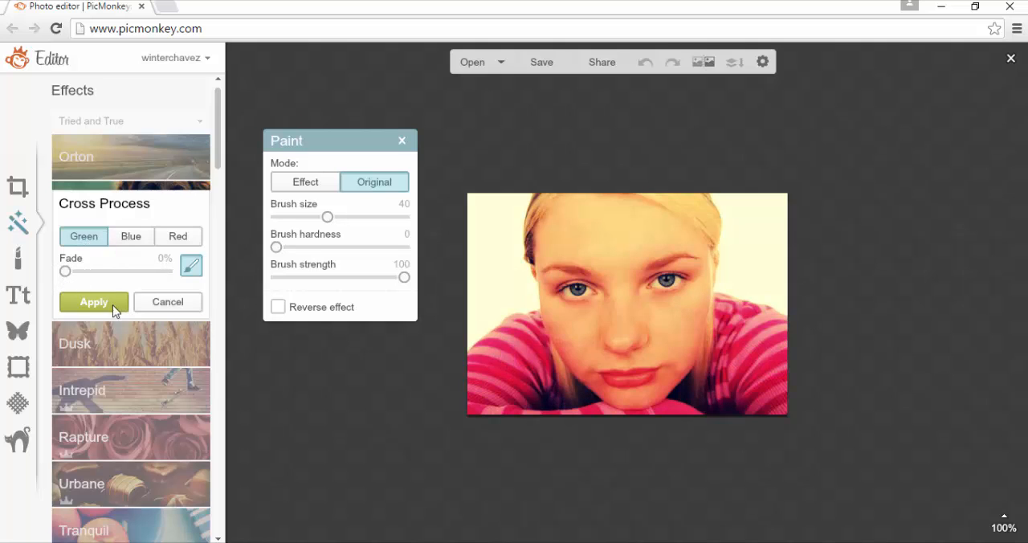
left_click(165, 303)
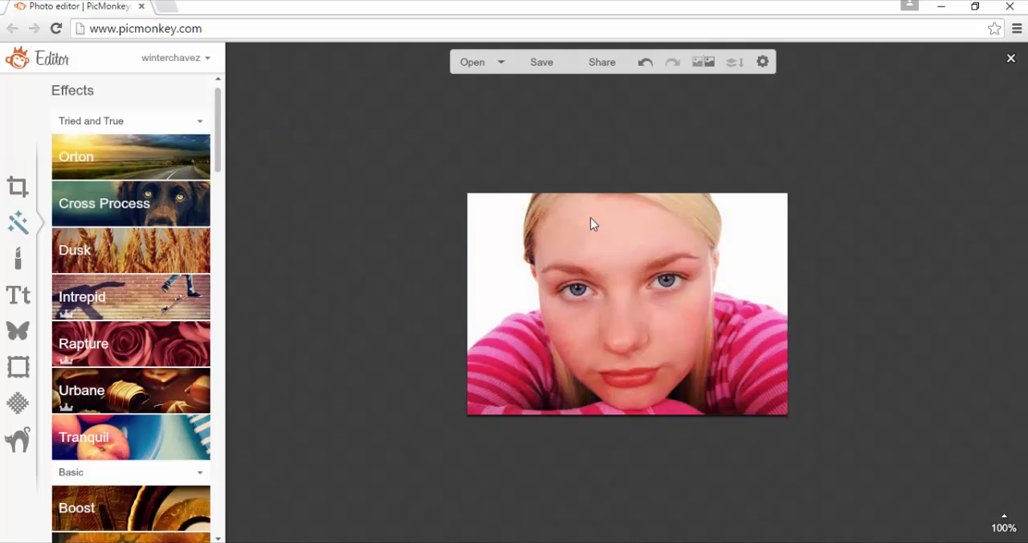
left_click(96, 149)
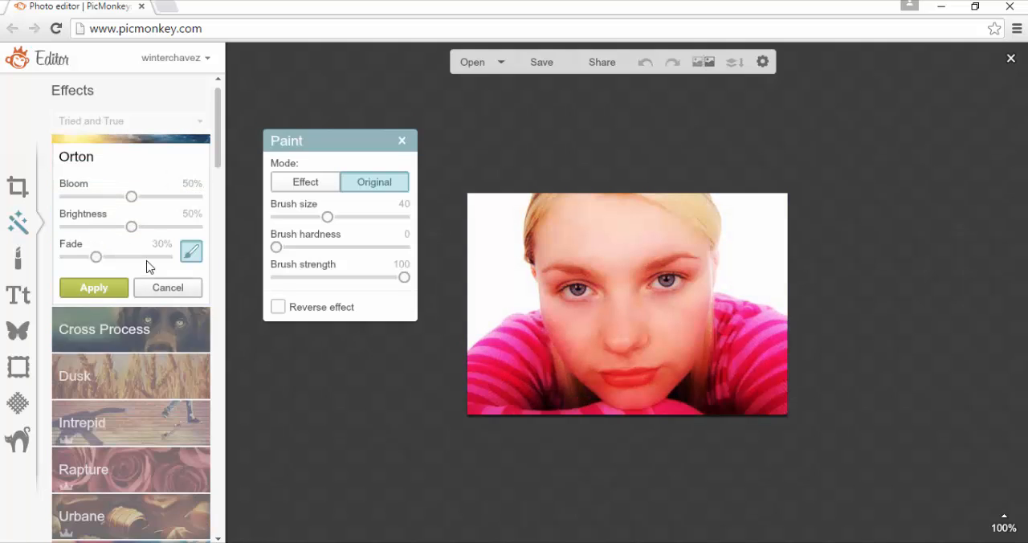
left_click(177, 290)
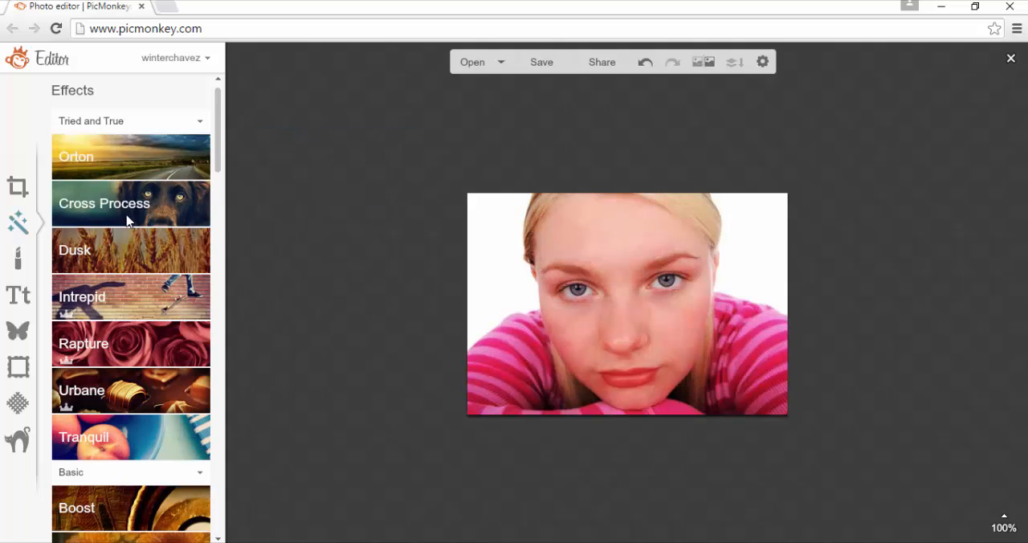
Apply the Green Cross Process effect to the photo at 80% fade
left_click(104, 202)
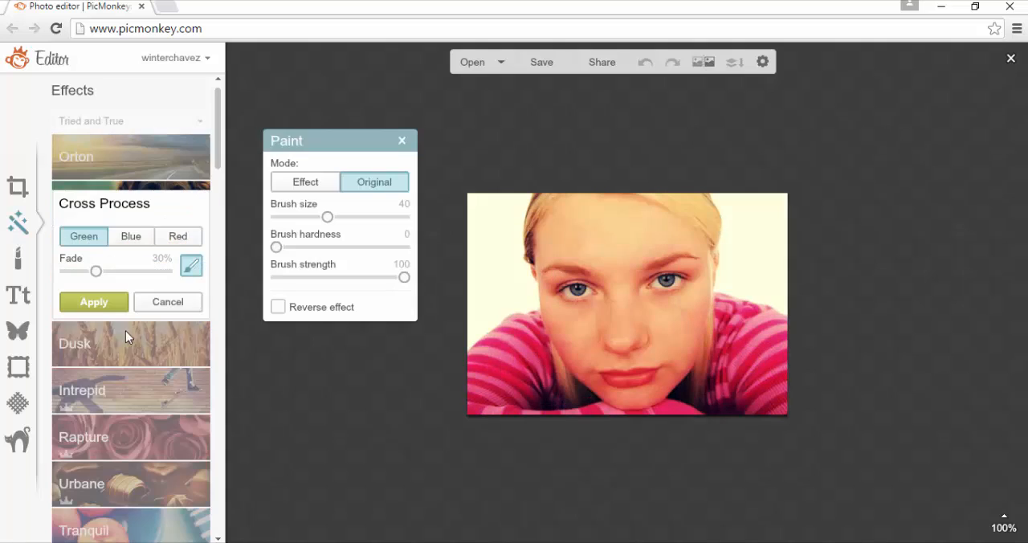
left_click(141, 273)
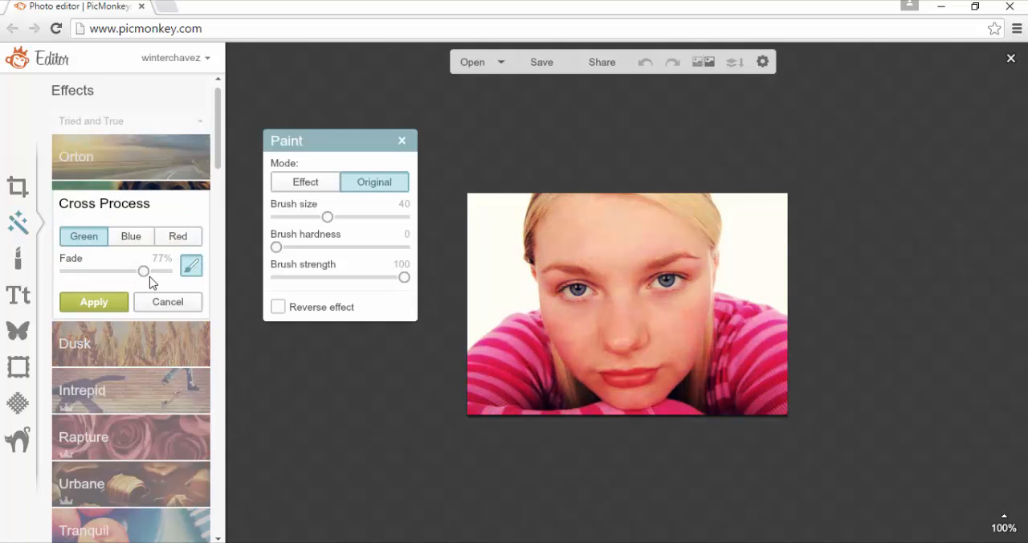
left_click(154, 273)
mouse_move(154, 273)
left_mouse_down()
mouse_move(173, 287)
mouse_move(135, 286)
mouse_move(147, 283)
left_mouse_up()
left_click(93, 302)
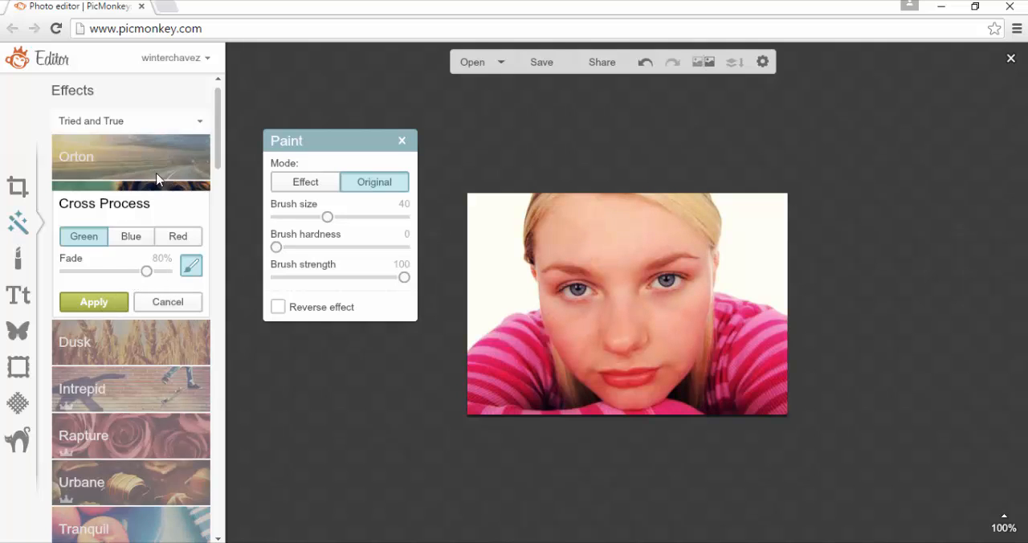
Apply the Blue Cross Process effect to the photo with its fade raised above 81%
left_click(131, 226)
left_click(131, 236)
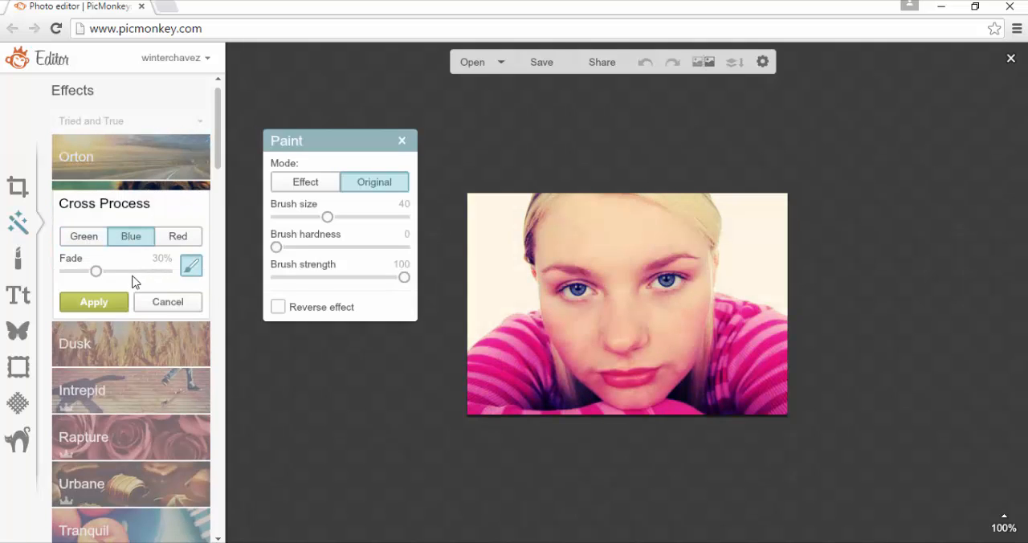
left_click(147, 277)
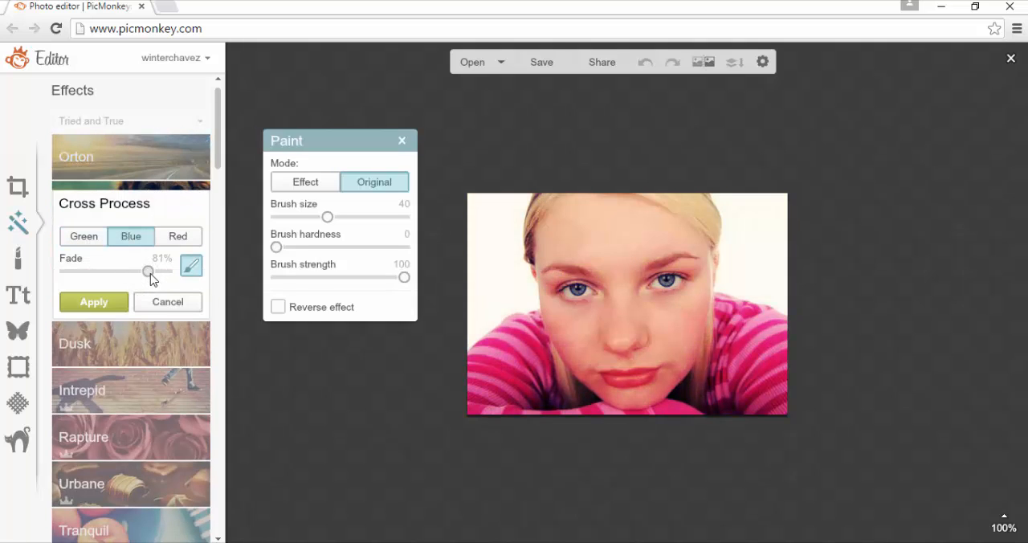
left_click_drag(151, 277, 158, 277)
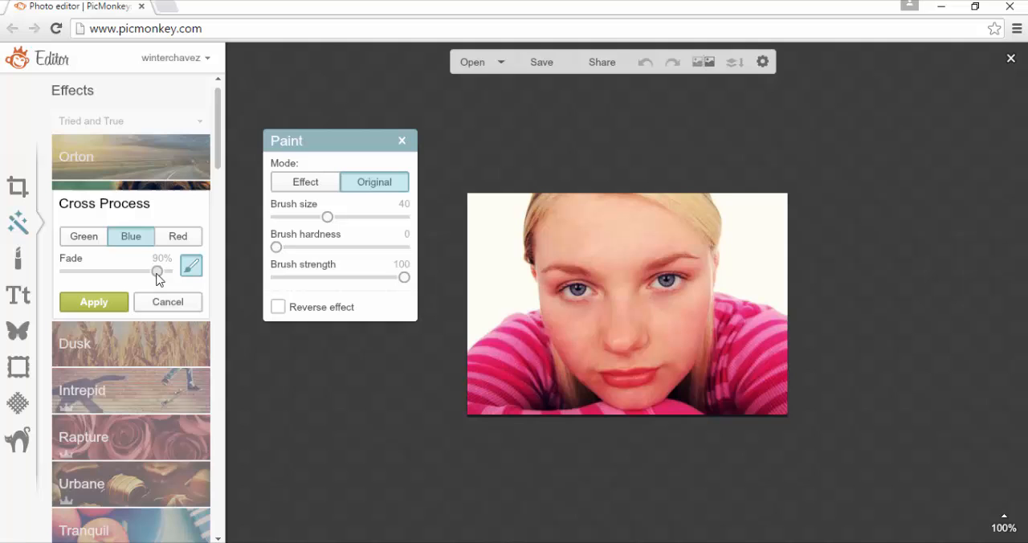
left_click(117, 302)
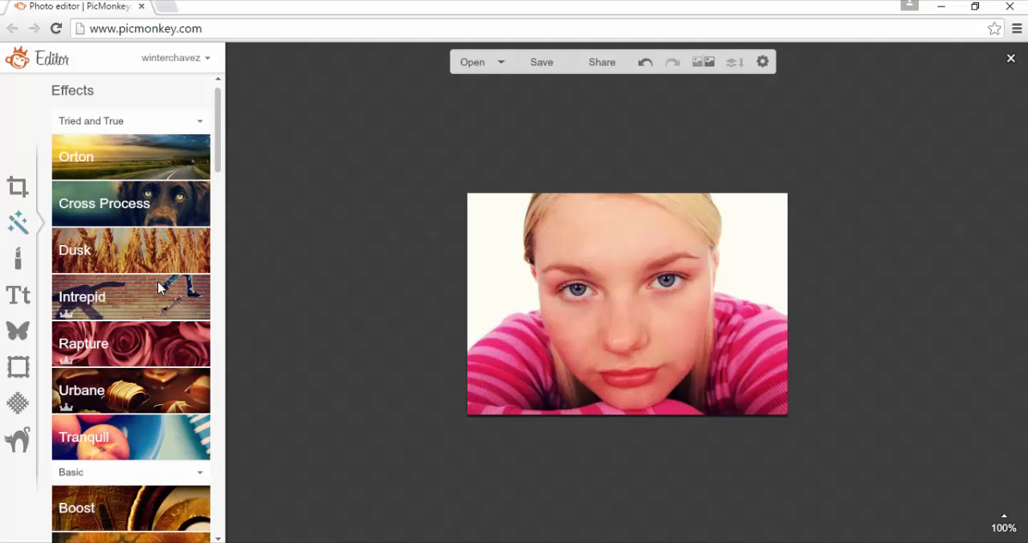
Try the Dusk effect at 30% fade and the Intrepid effect at about 74% fade, cancelling both
left_click(161, 265)
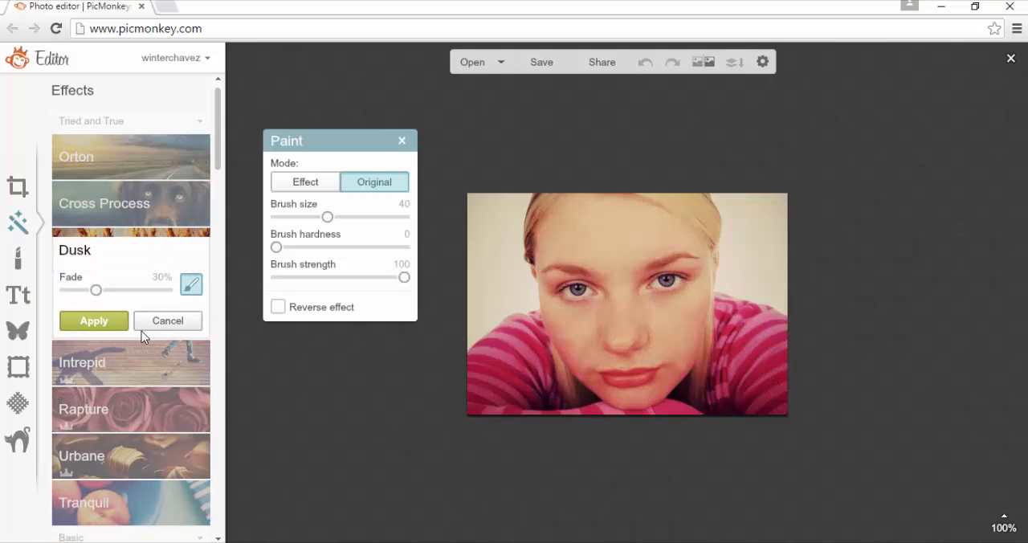
left_click(163, 322)
left_click(143, 305)
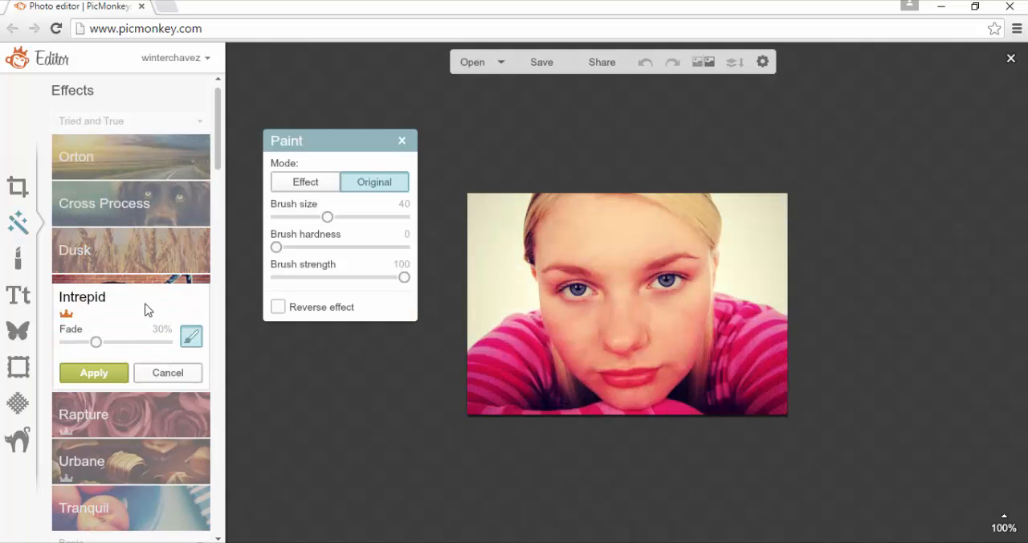
left_click(142, 342)
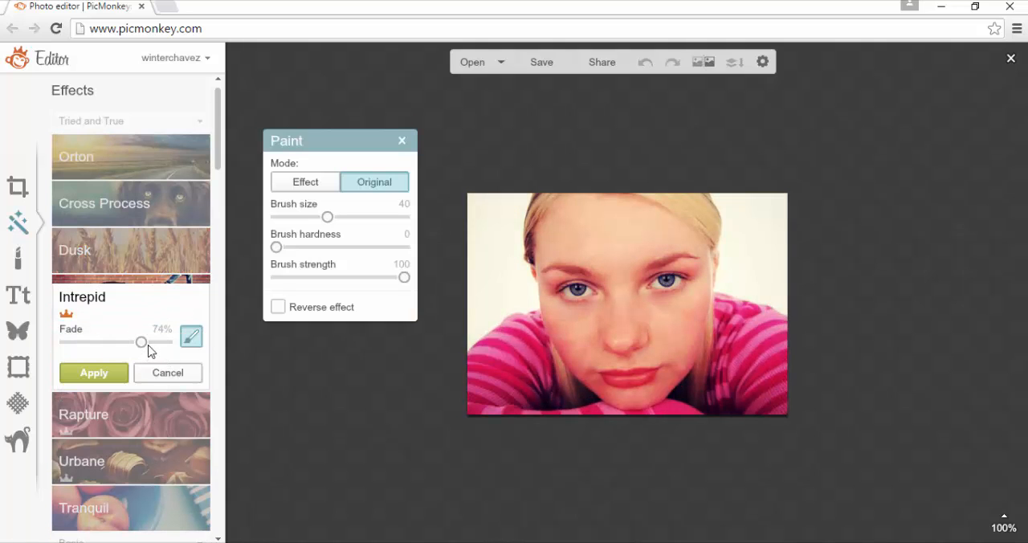
left_click_drag(148, 343, 144, 343)
left_click(162, 375)
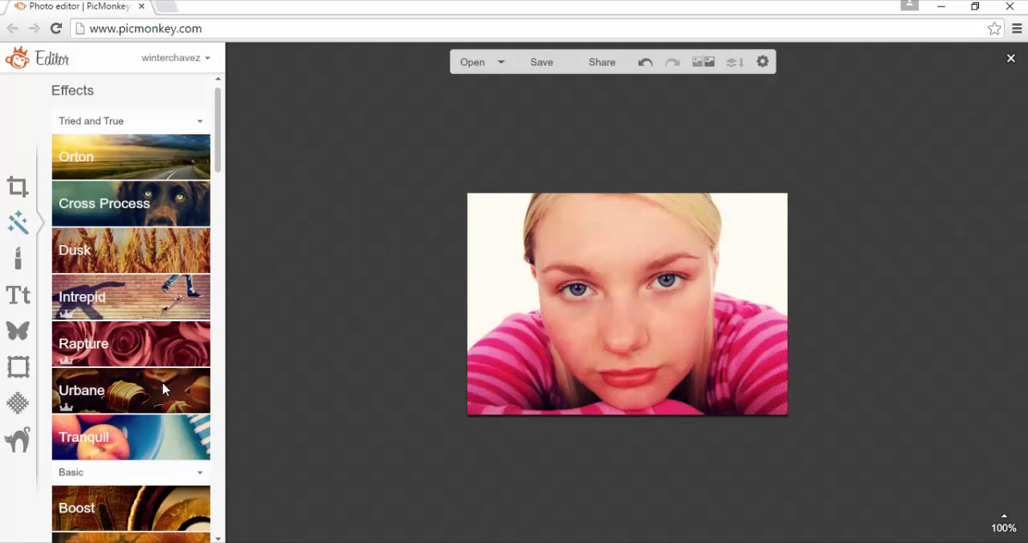
Use the Rapture effect on the photo with its fade raised beyond 74%
left_click(142, 349)
left_click(142, 390)
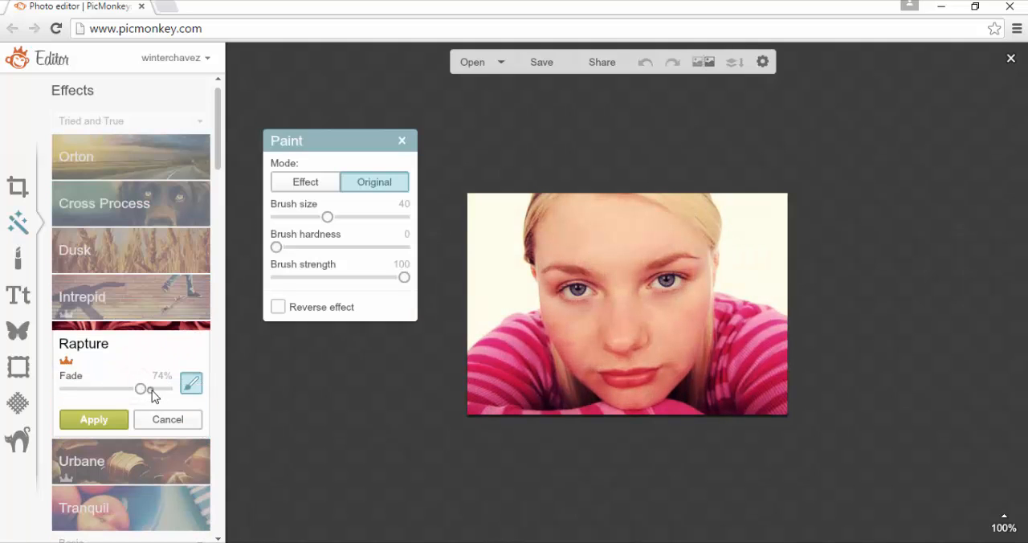
left_click(158, 389)
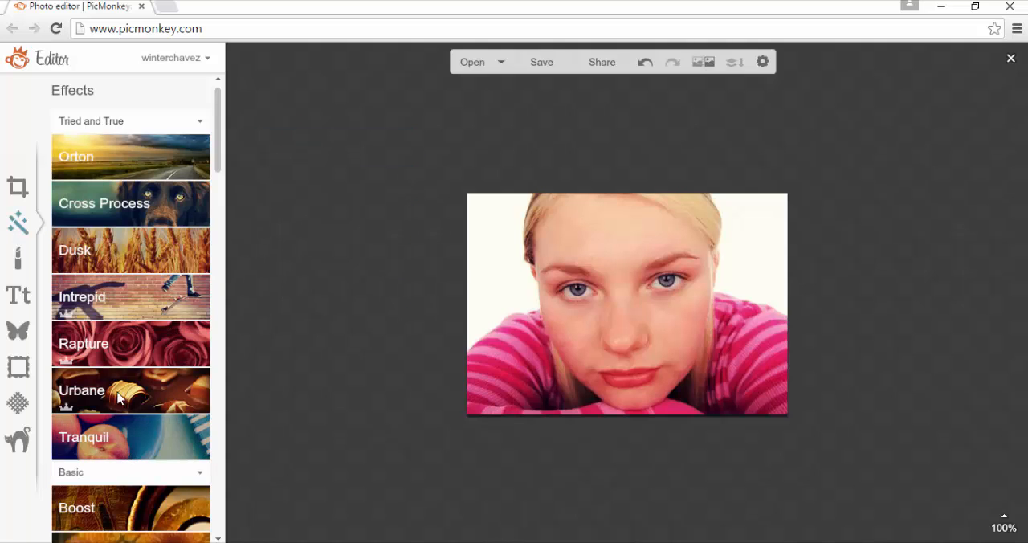
Try the Urbane effect at 82% fade and the Tranquil effect at 72% fade, cancelling both
left_click(131, 406)
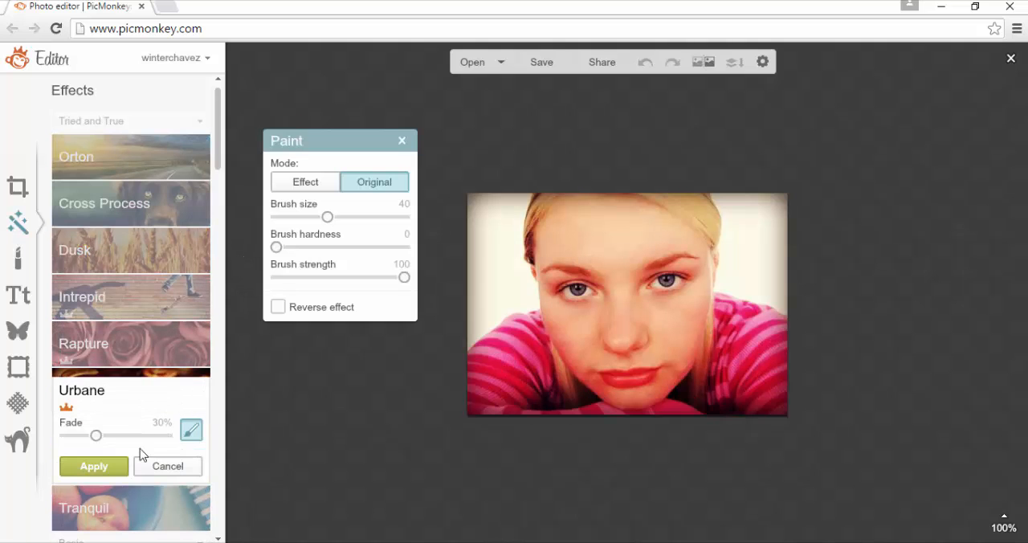
left_click_drag(140, 436, 148, 437)
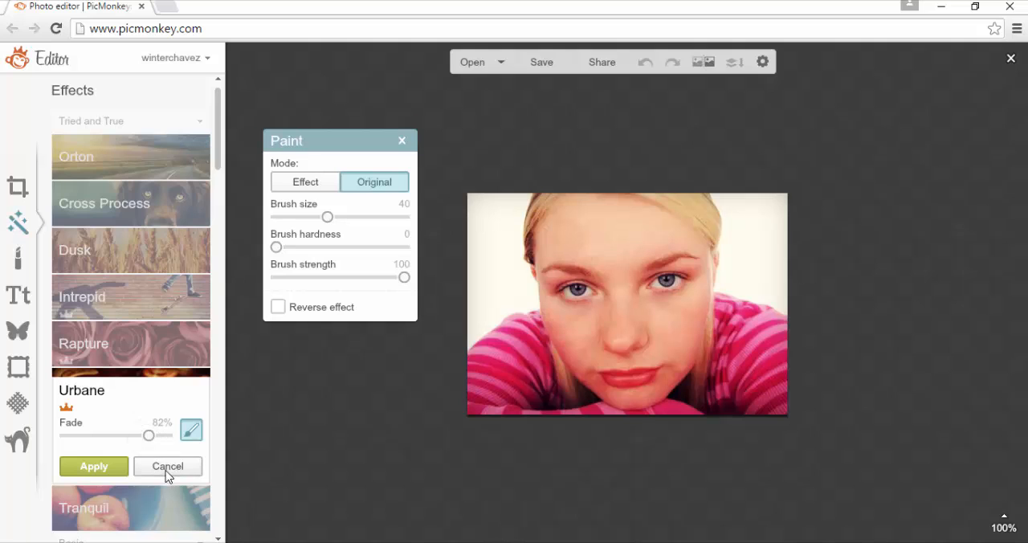
left_click(166, 471)
left_click(144, 434)
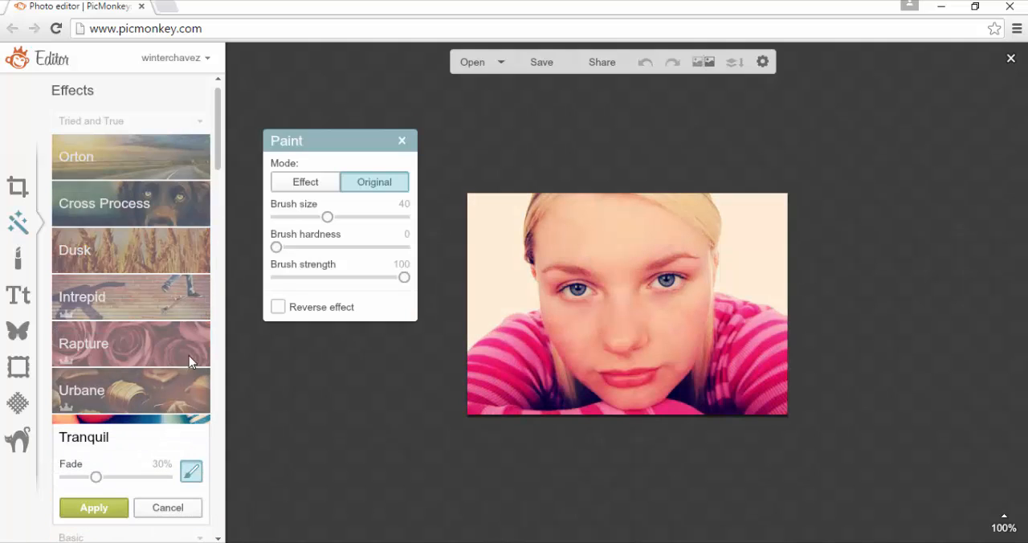
left_click(139, 478)
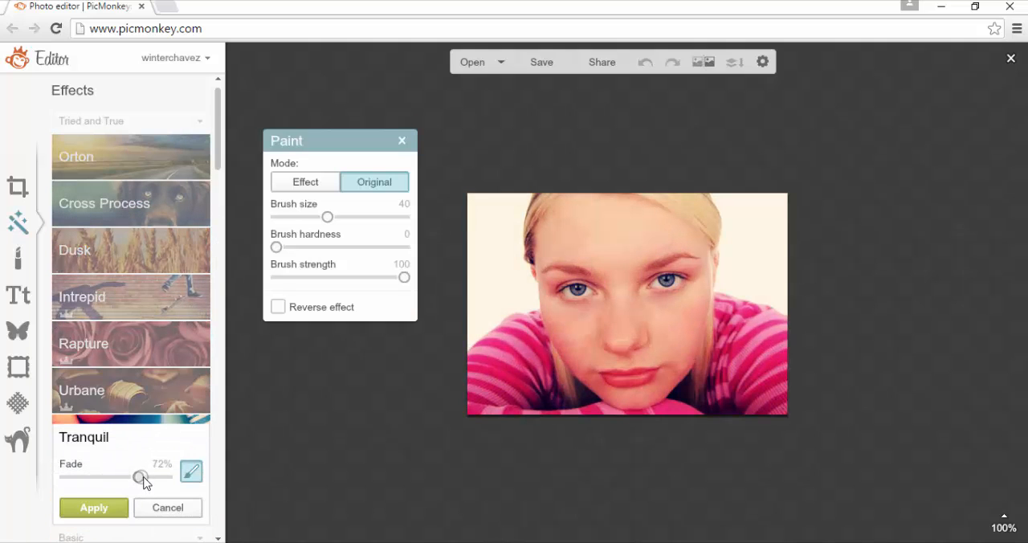
left_click(161, 508)
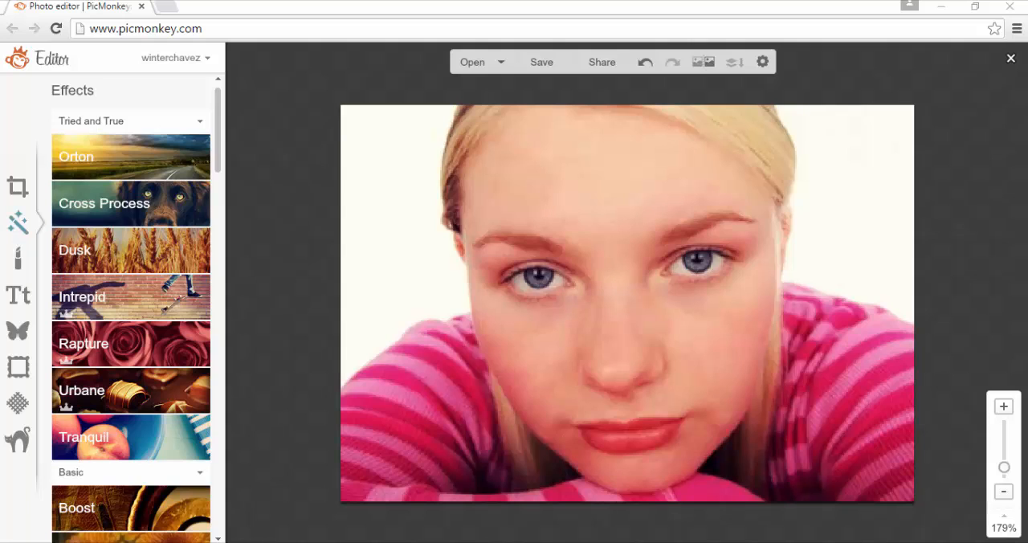
Plump the upper and lower lips with the Nip Tuck Fill brush at size 7 and 50% strength
left_click(18, 258)
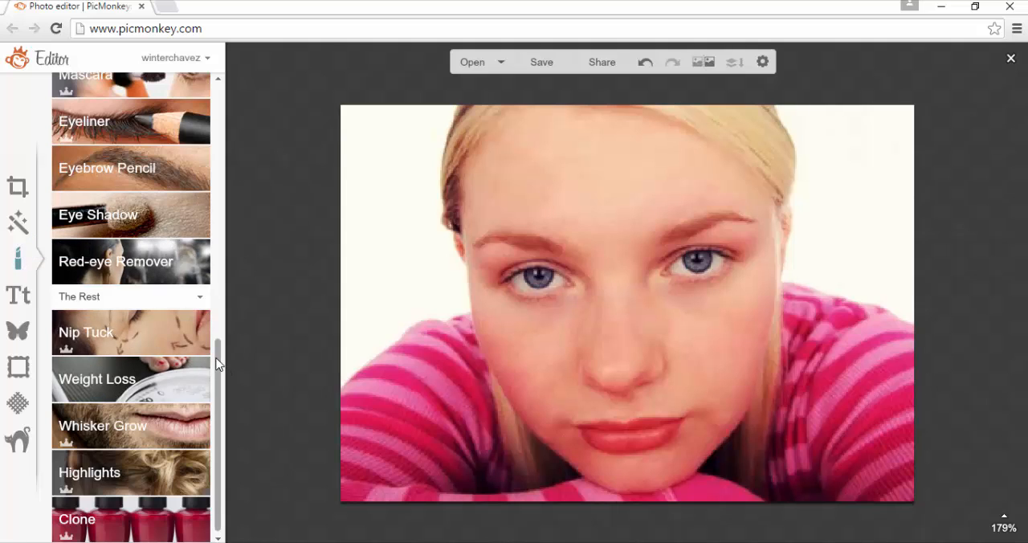
left_click_drag(218, 355, 238, 440)
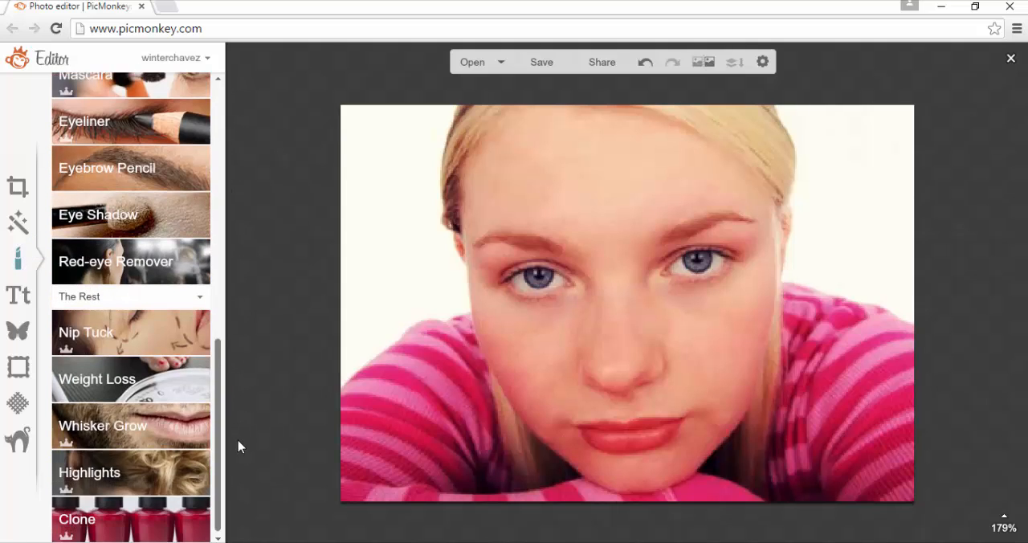
left_click(127, 335)
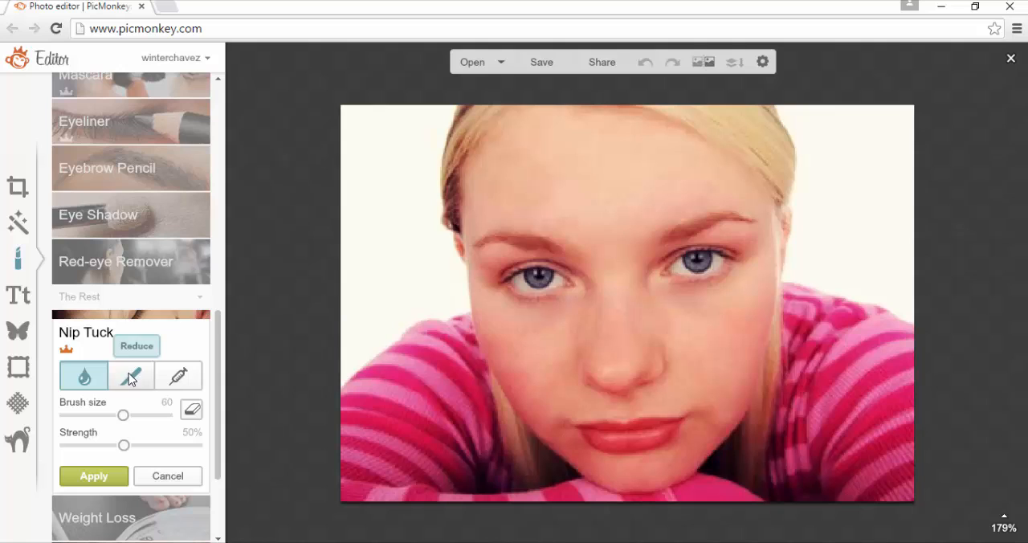
left_click(179, 384)
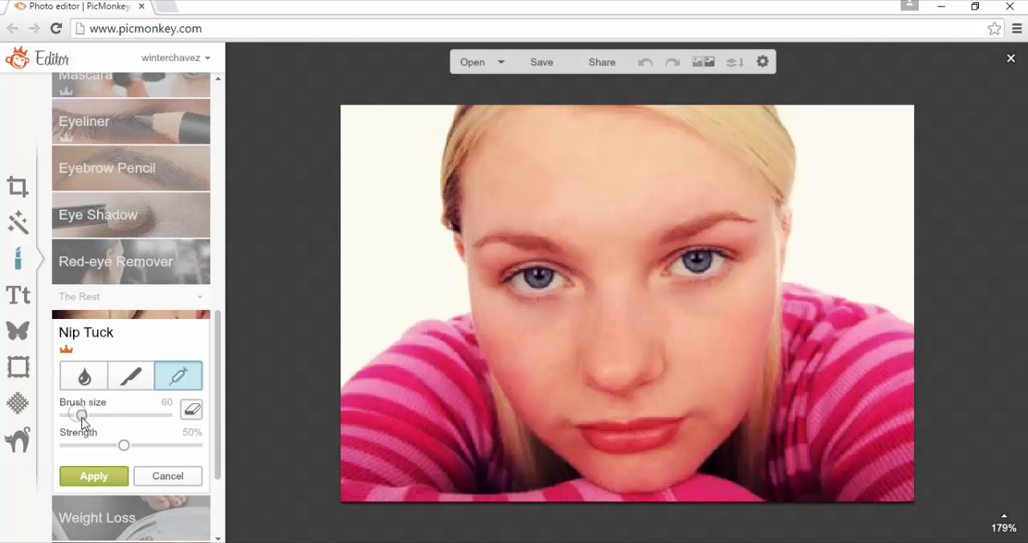
left_click_drag(617, 441, 644, 434)
left_click(649, 438)
left_click(638, 444)
left_click(641, 421)
left_click(611, 427)
Set the Nip Tuck brush to size 23 and 91% strength, and shrink the face's right edge from temple to cheek
left_click(98, 415)
left_click(184, 447)
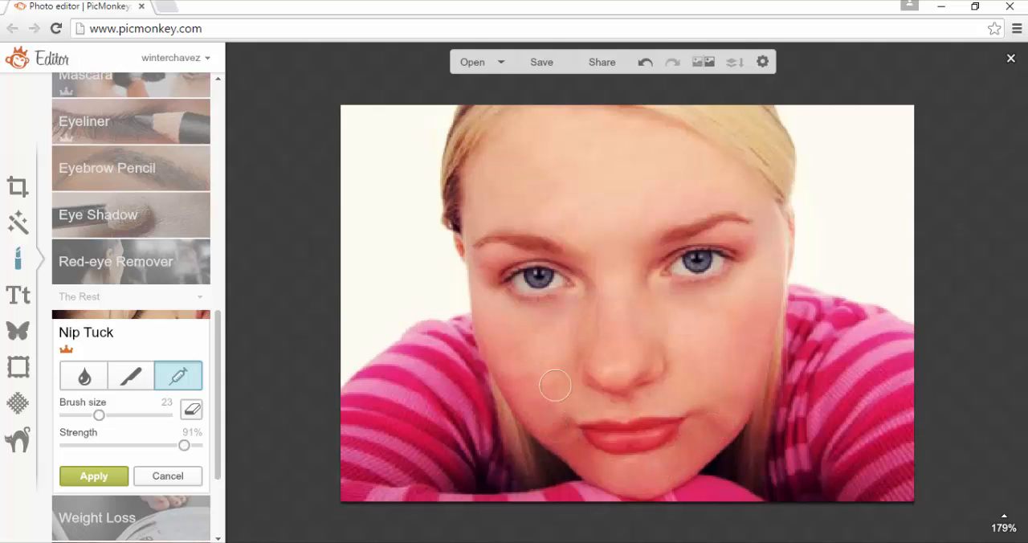
left_click(130, 385)
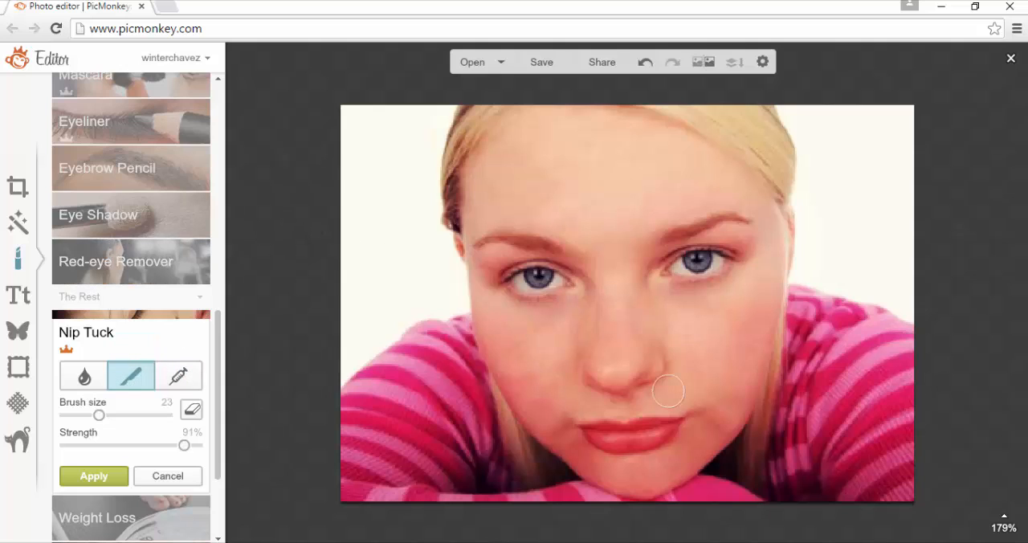
left_click_drag(767, 248, 755, 351)
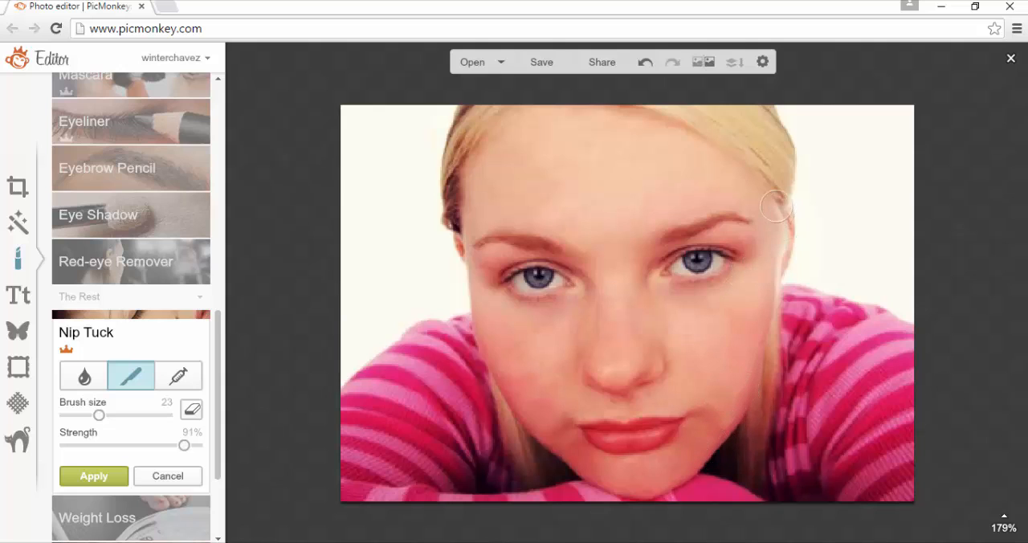
left_click_drag(776, 207, 768, 256)
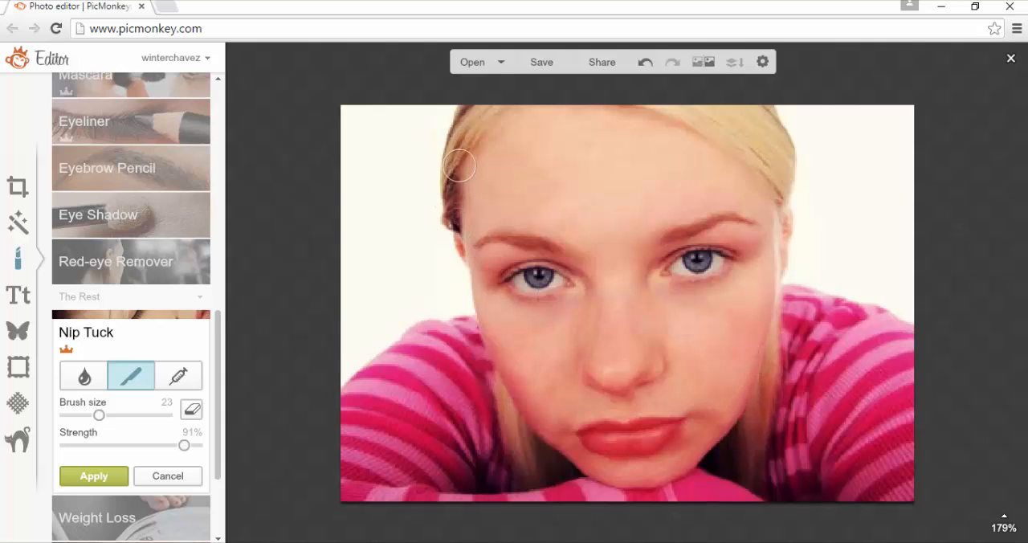
Shrink the hair outline on both sides of the head, the right temple and both cheeks with the scalpel brush
left_click_drag(458, 146, 457, 221)
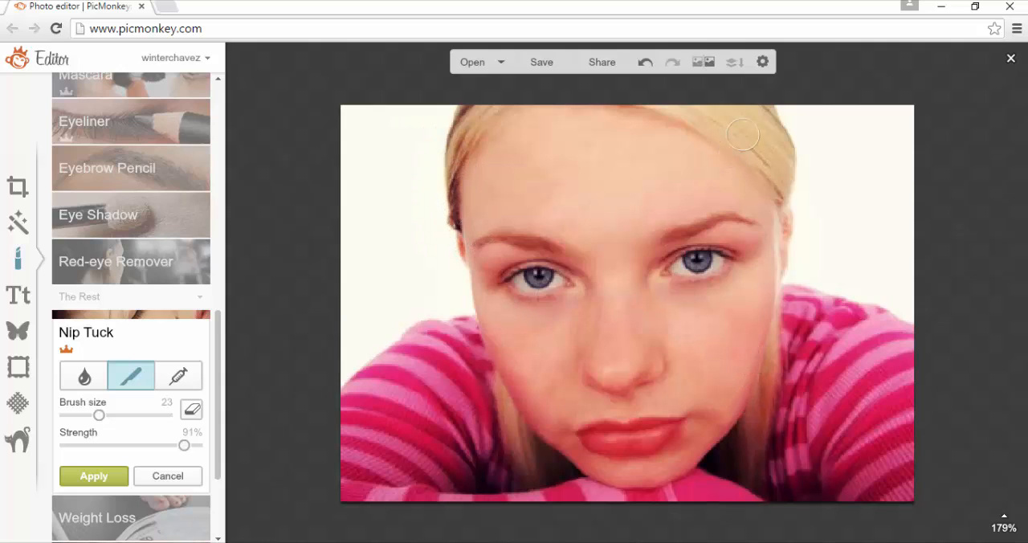
mouse_move(763, 115)
left_mouse_down()
mouse_move(784, 205)
mouse_move(764, 118)
mouse_move(774, 147)
left_mouse_up()
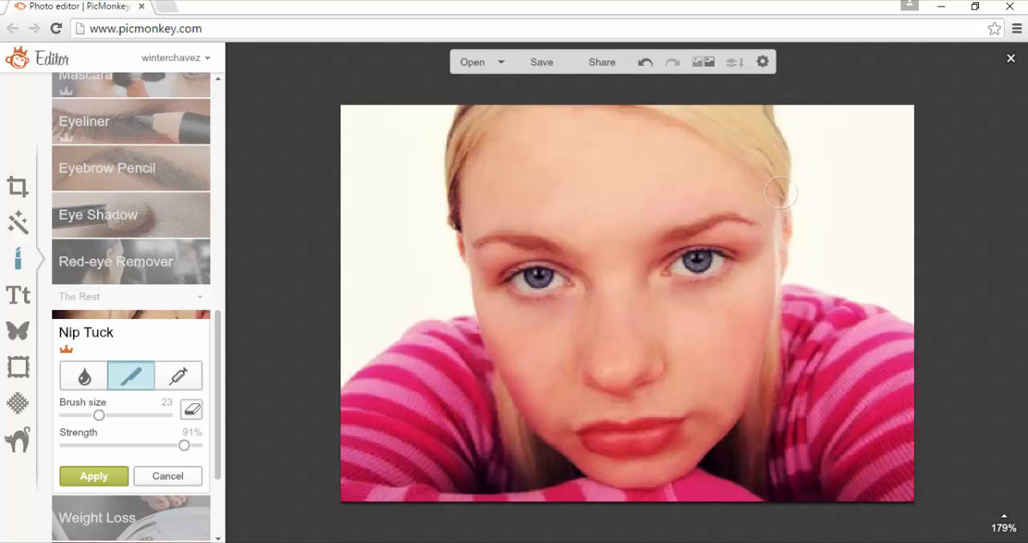
left_click_drag(781, 192, 774, 265)
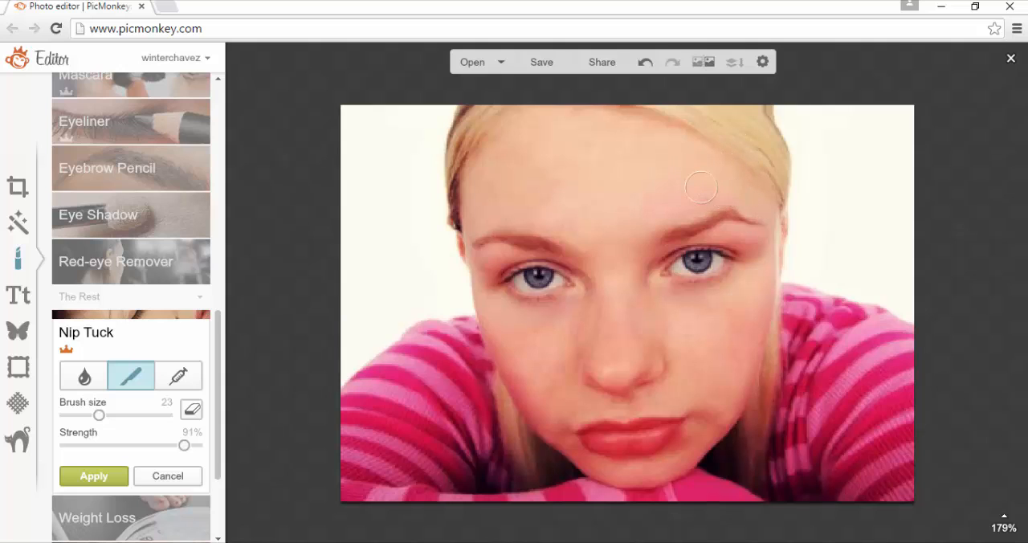
mouse_move(574, 369)
left_mouse_down()
mouse_move(559, 464)
mouse_move(542, 449)
mouse_move(537, 426)
mouse_move(555, 431)
mouse_move(528, 402)
mouse_move(524, 357)
left_mouse_up()
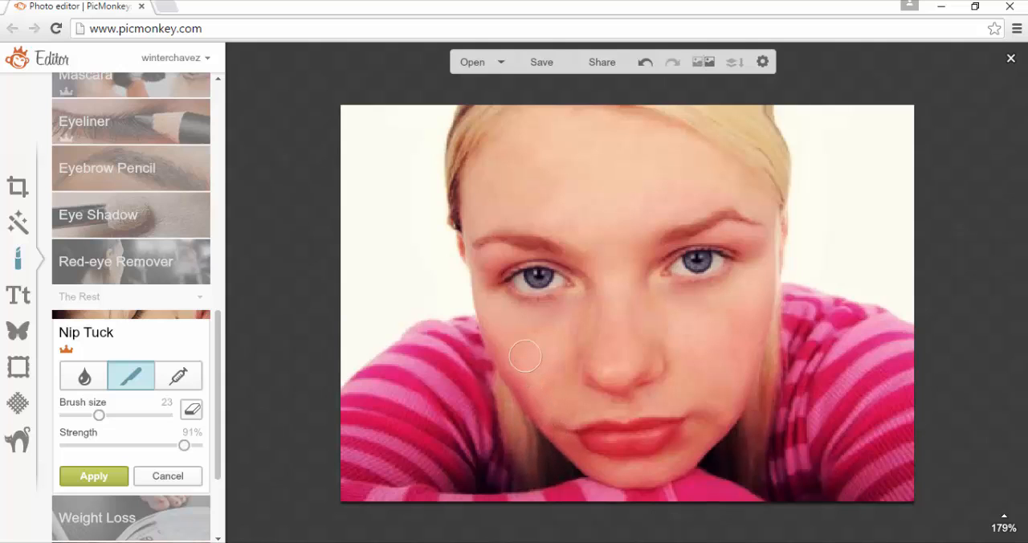
mouse_move(711, 358)
left_mouse_down()
mouse_move(704, 447)
mouse_move(759, 313)
left_mouse_up()
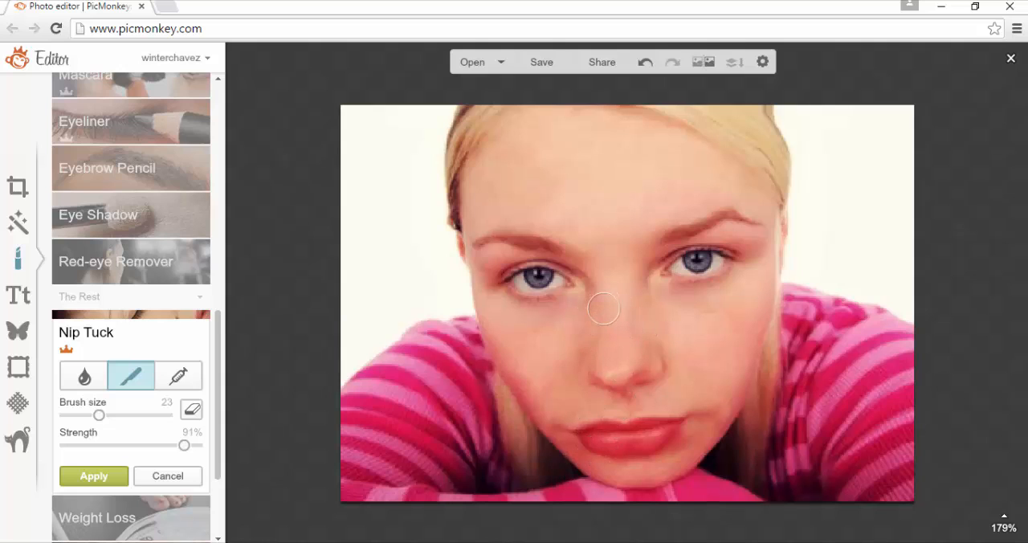
Reshape both eyes and their lower lids with small strokes of the Nip Tuck droplet brush
left_click(90, 383)
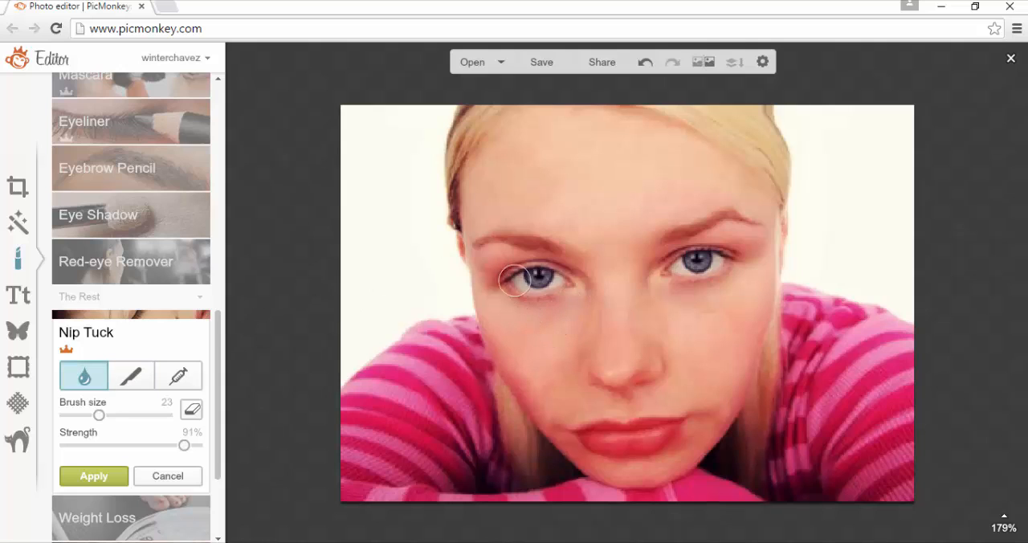
mouse_move(535, 274)
left_mouse_down()
mouse_move(554, 325)
mouse_move(538, 289)
mouse_move(527, 289)
mouse_move(537, 281)
mouse_move(546, 290)
left_mouse_up()
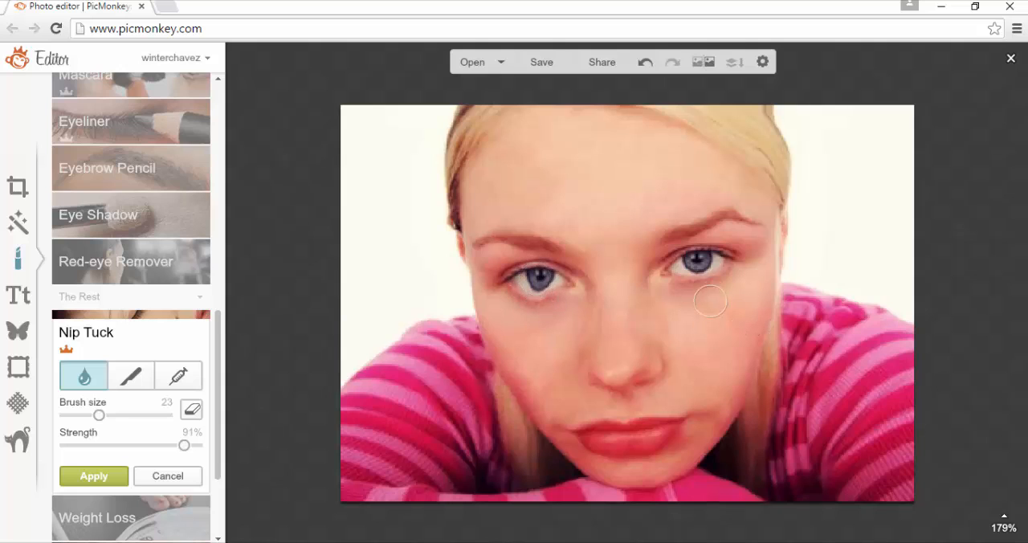
mouse_move(710, 301)
left_mouse_down()
mouse_move(724, 269)
mouse_move(699, 266)
mouse_move(712, 309)
mouse_move(699, 264)
left_mouse_up()
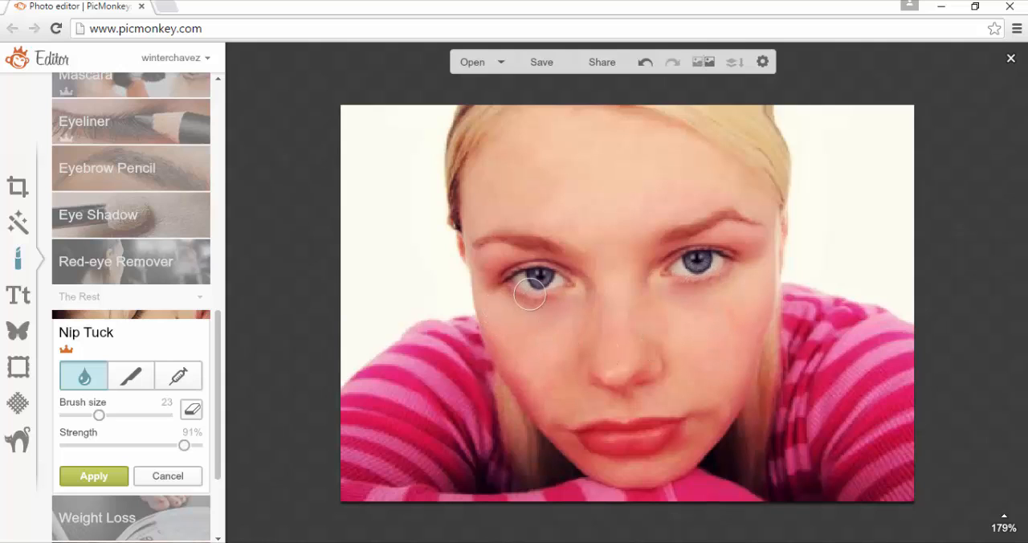
left_click_drag(530, 296, 539, 291)
Apply the Nip Tuck reshaping to the portrait and open the Vampires theme
left_click(178, 377)
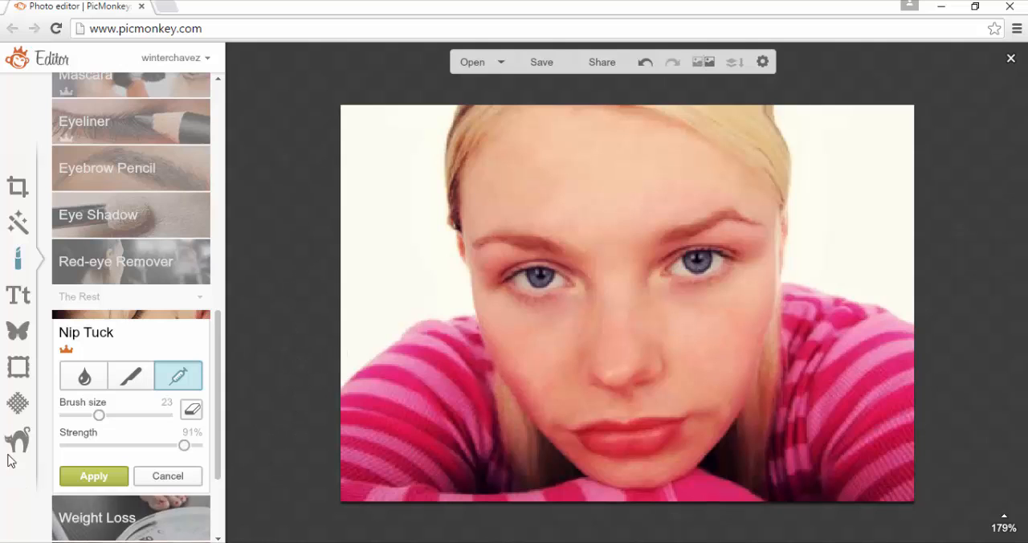
left_click(115, 479)
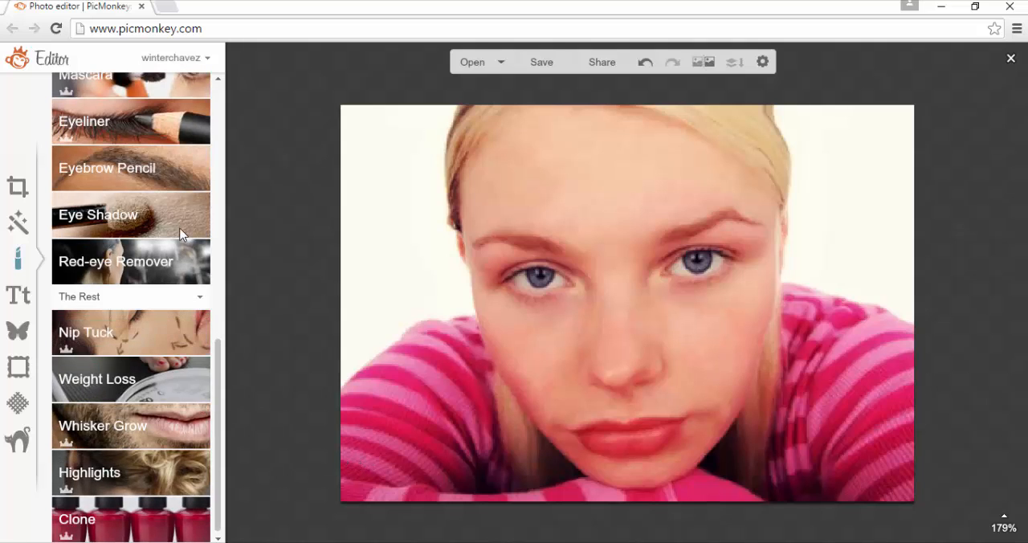
left_click(23, 446)
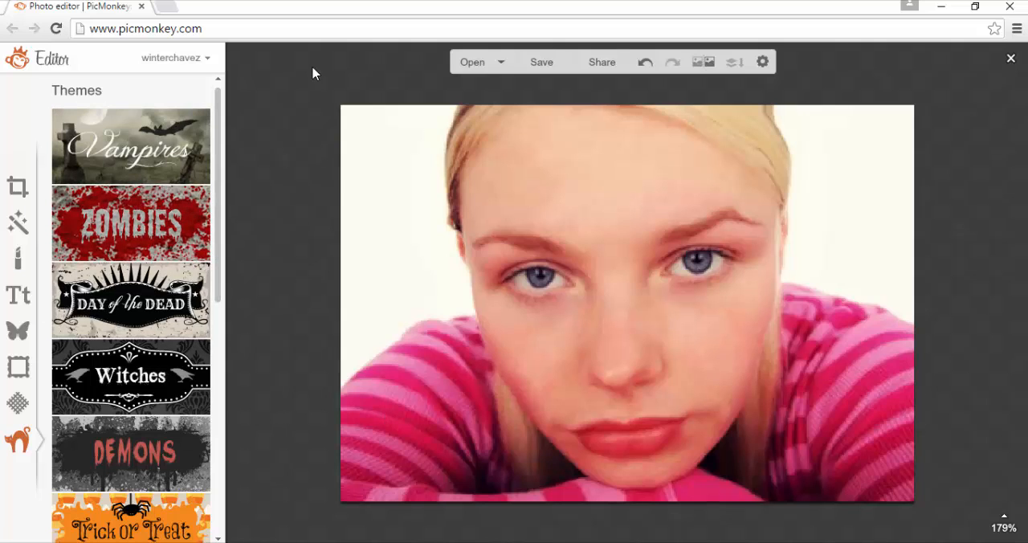
left_click(141, 149)
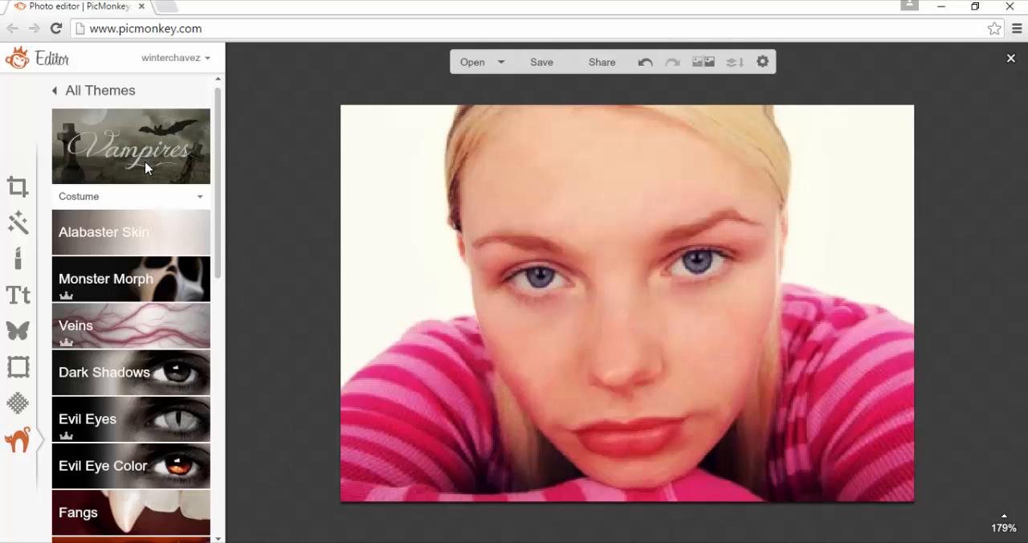
Try the Hungry Alabaster Skin effect across the forehead with brush size 22 and 62% fade, and discard it
left_click(140, 236)
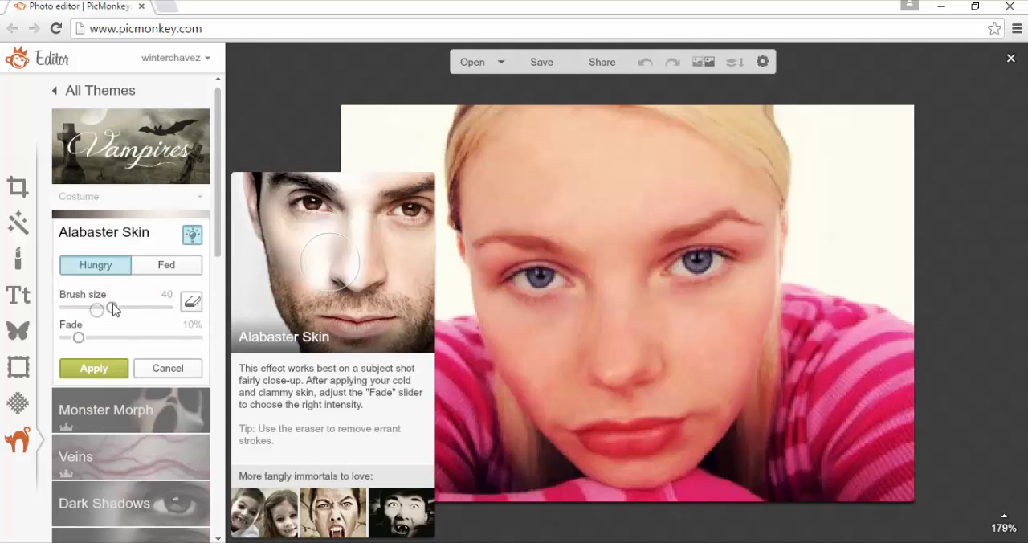
left_click_drag(113, 309, 98, 308)
mouse_move(529, 165)
left_mouse_down()
mouse_move(561, 161)
mouse_move(582, 204)
mouse_move(639, 176)
mouse_move(634, 161)
mouse_move(552, 166)
mouse_move(536, 147)
mouse_move(543, 115)
mouse_move(493, 160)
mouse_move(532, 114)
left_mouse_up()
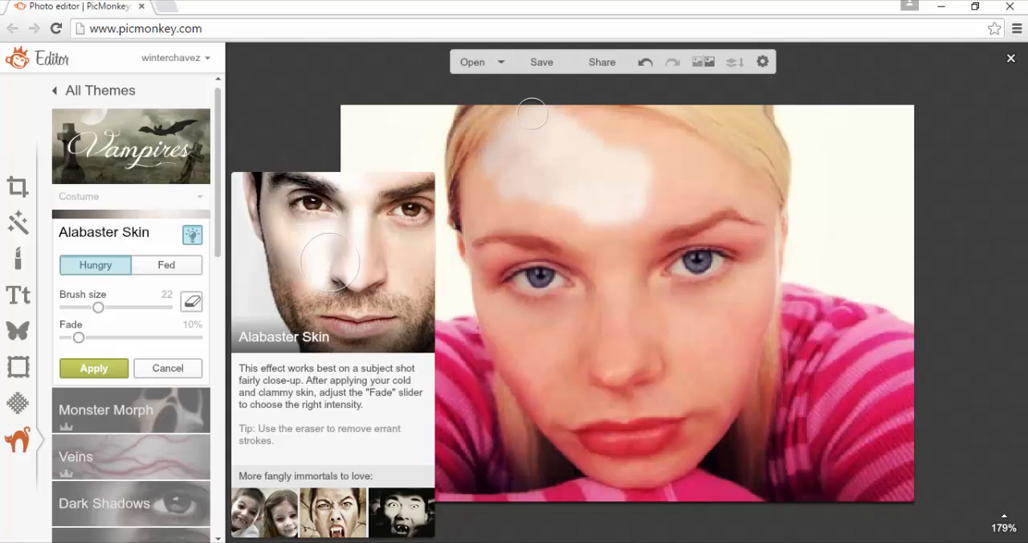
mouse_move(481, 177)
left_mouse_down()
mouse_move(483, 215)
mouse_move(546, 213)
mouse_move(503, 209)
mouse_move(593, 235)
mouse_move(590, 243)
mouse_move(525, 219)
mouse_move(591, 235)
mouse_move(551, 212)
left_mouse_up()
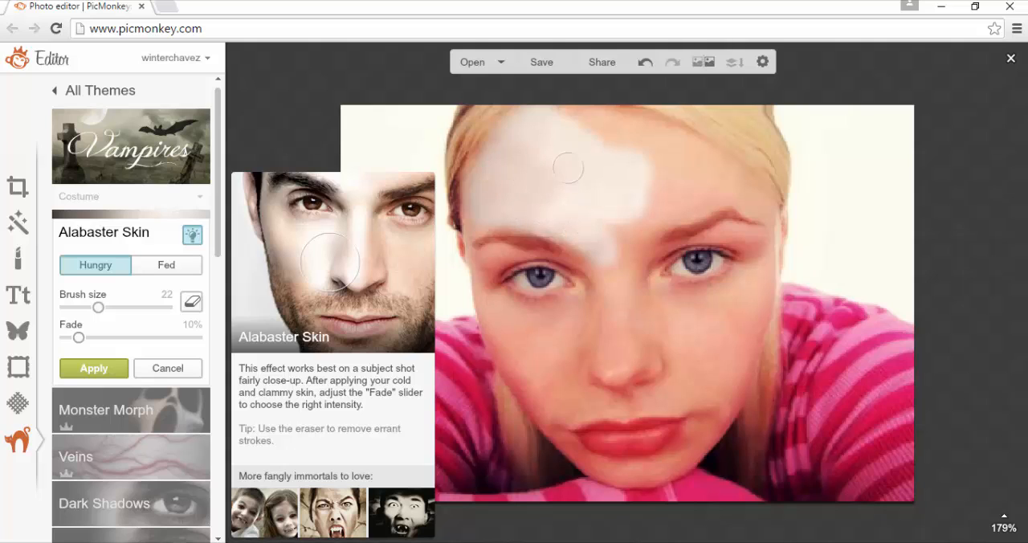
mouse_move(551, 122)
left_mouse_down()
mouse_move(625, 133)
mouse_move(602, 122)
mouse_move(682, 148)
mouse_move(666, 138)
mouse_move(719, 175)
left_mouse_up()
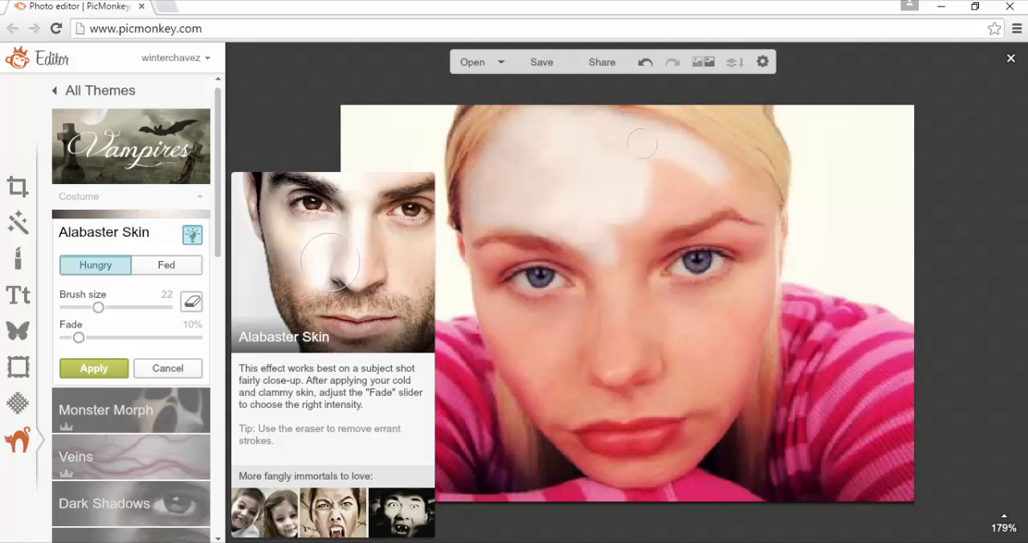
mouse_move(642, 144)
left_mouse_down()
mouse_move(692, 180)
mouse_move(660, 200)
left_mouse_up()
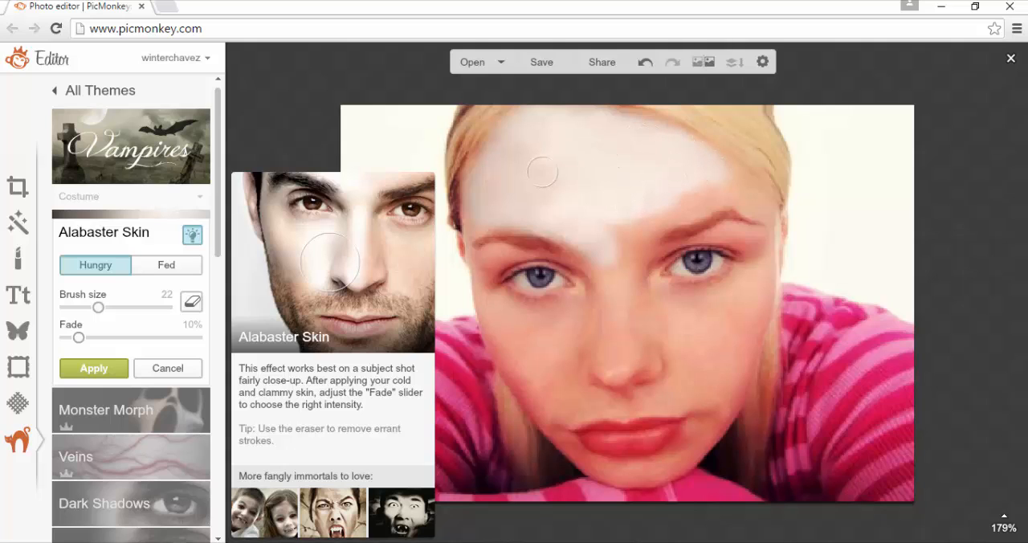
left_click_drag(151, 338, 168, 338)
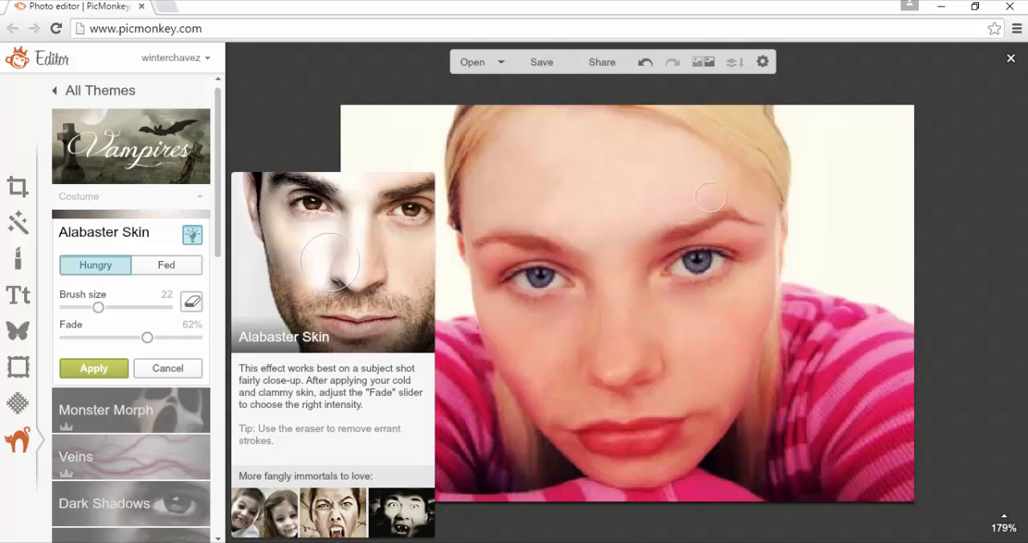
left_click(175, 363)
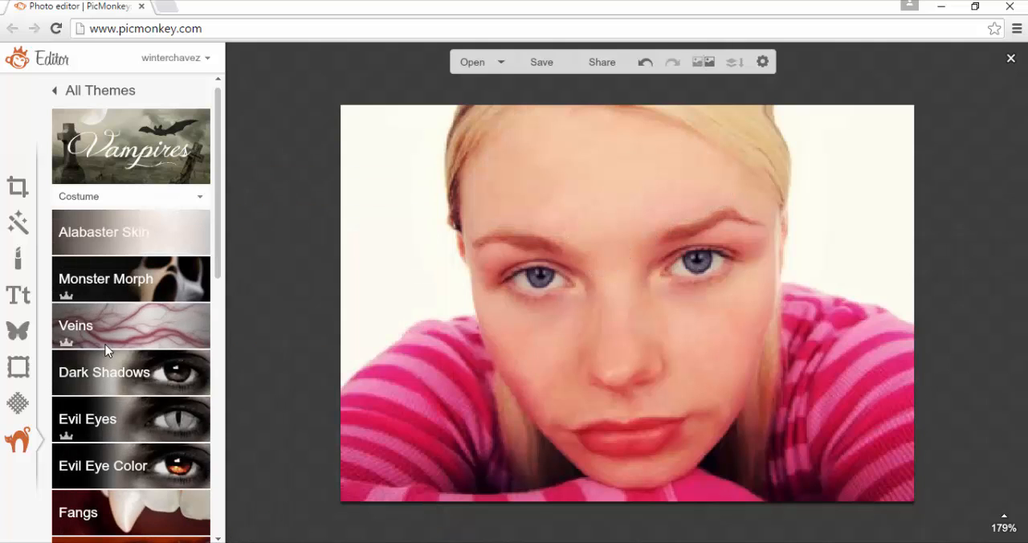
Try Monster Morph on the cheek at the photo's right with brush size 27 and 50% strength, and discard it
left_click(120, 283)
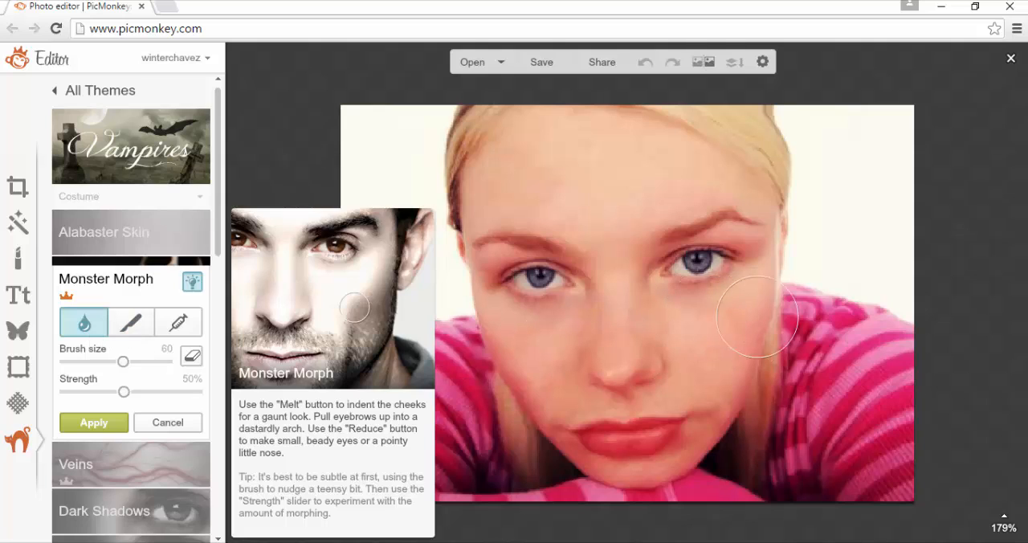
left_click(101, 363)
left_click_drag(738, 369, 735, 379)
left_click(175, 430)
Add a vein with the Veins effect and set its thickness to 1, branches to 1 and fade to 68%
left_click(141, 327)
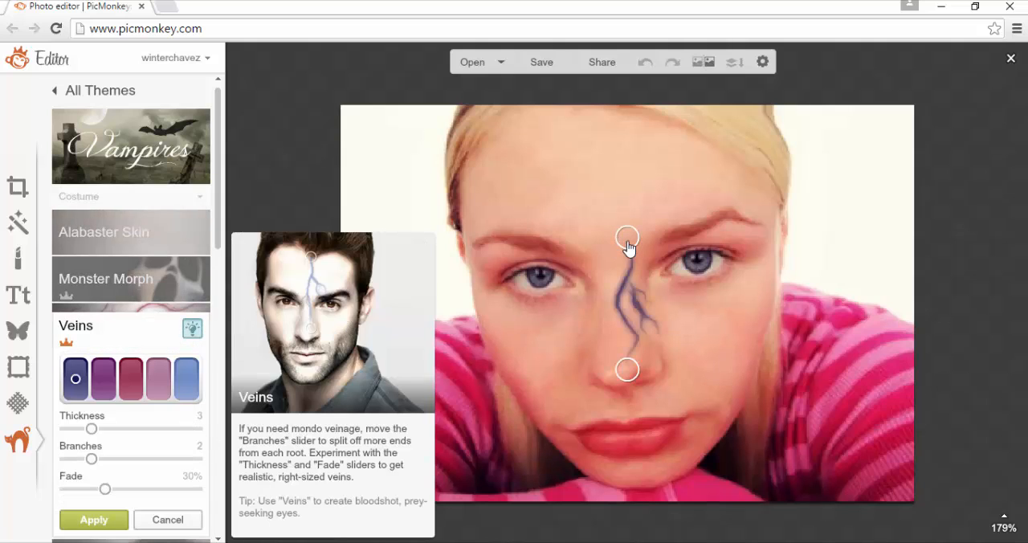
left_click(145, 459)
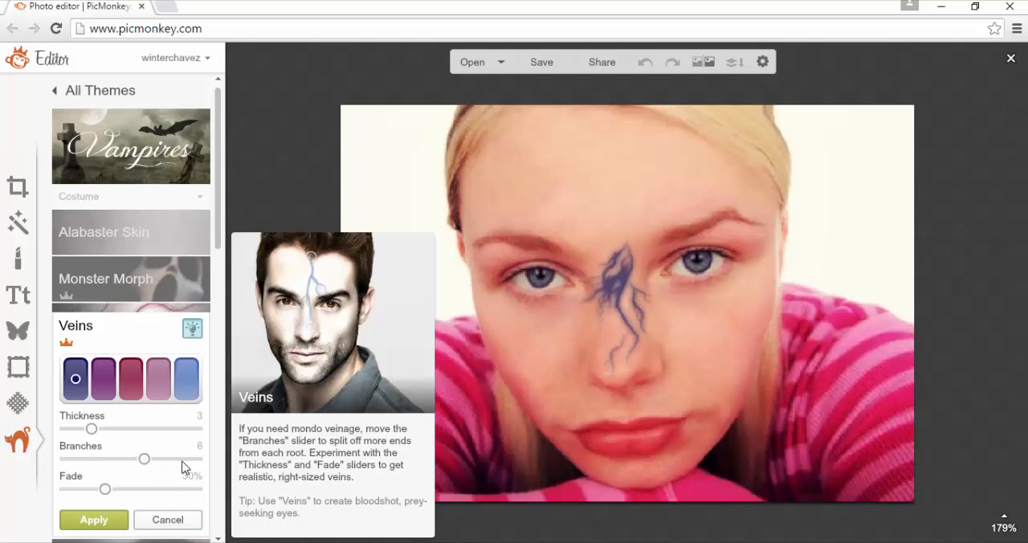
left_click(183, 459)
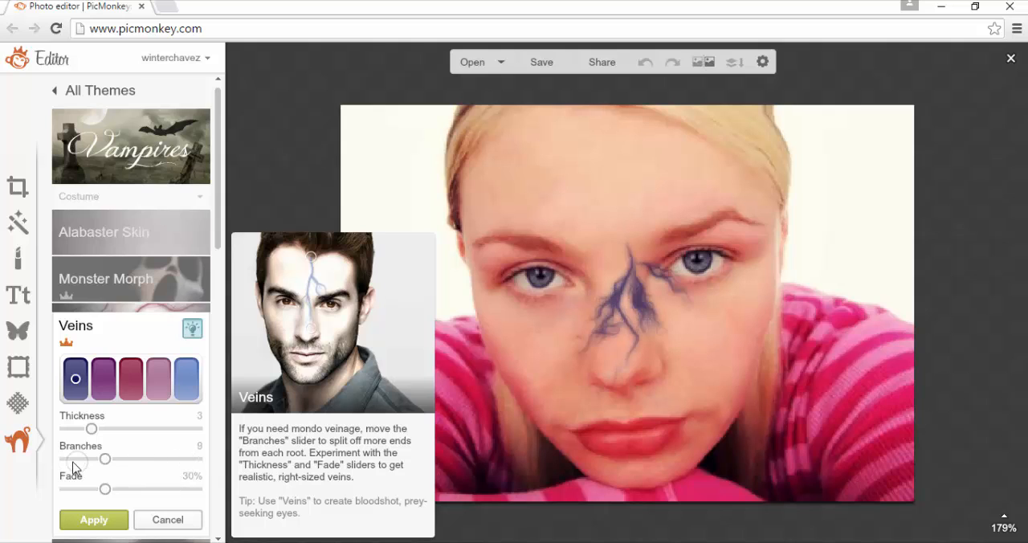
left_click(78, 458)
left_click(131, 429)
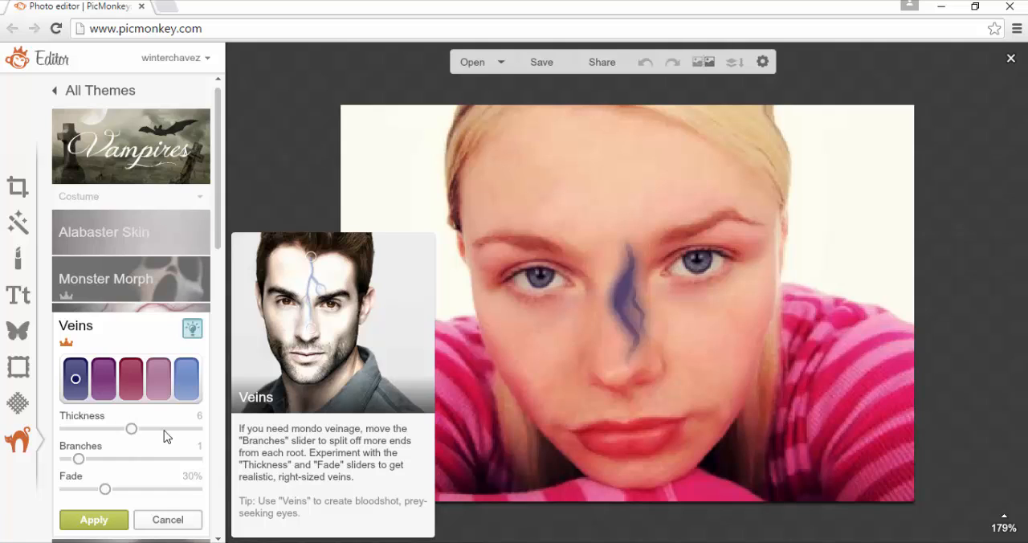
left_click(161, 430)
left_click(65, 429)
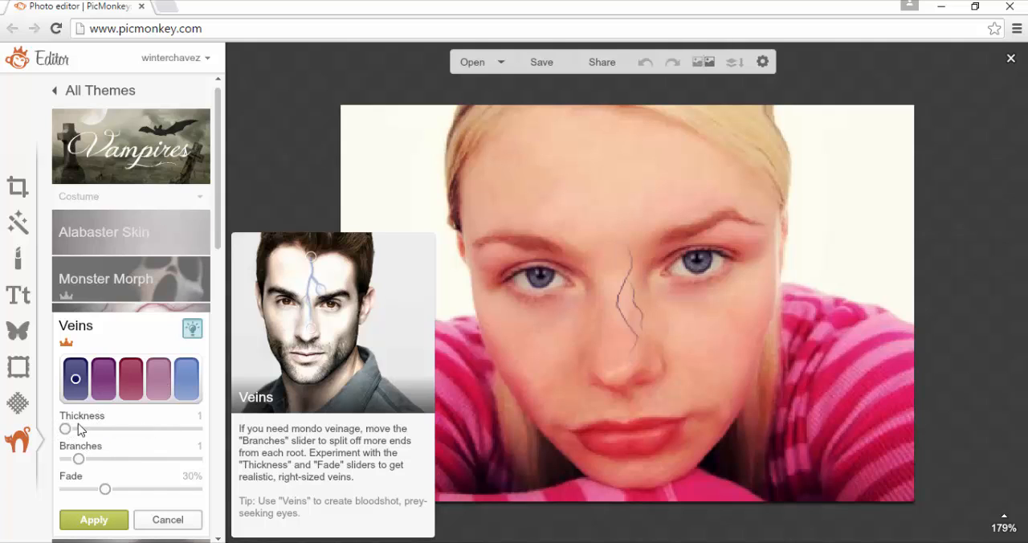
left_click(156, 490)
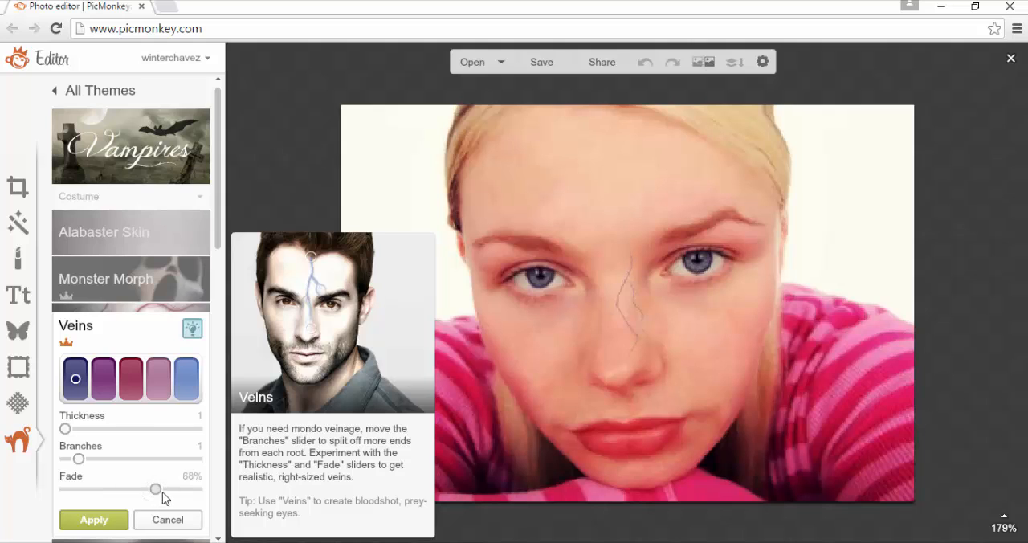
Reposition the vein to run from the hairline down the middle of the forehead, colour it mauve and apply it
mouse_move(509, 292)
left_click_drag(626, 249, 600, 151)
left_click_drag(578, 132, 561, 106)
left_click_drag(627, 370, 612, 222)
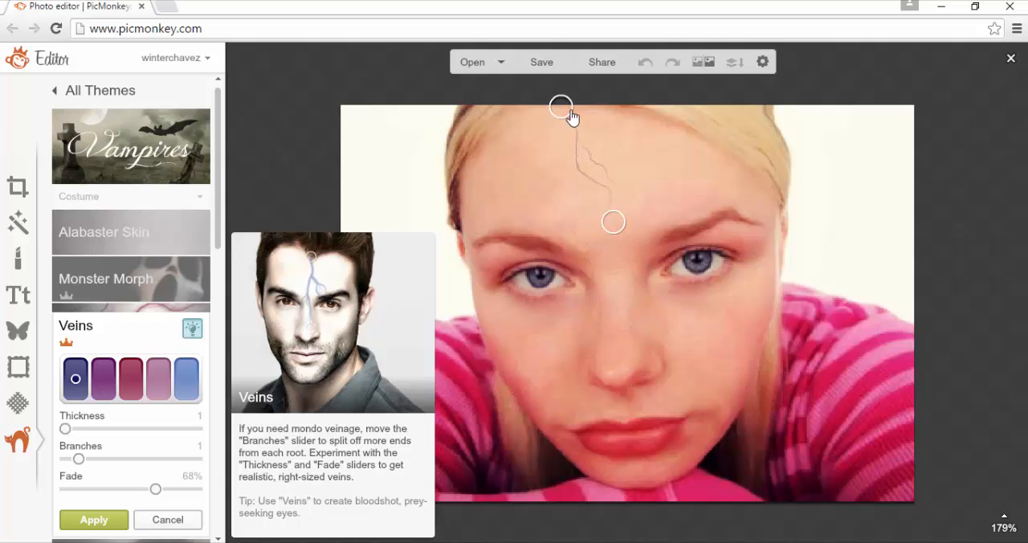
left_click_drag(563, 113, 553, 98)
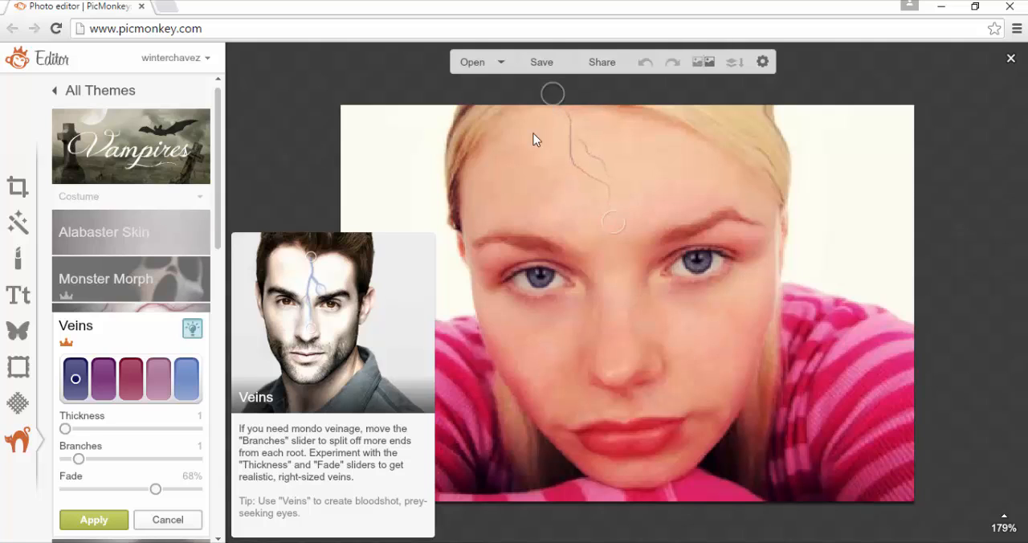
left_click(161, 392)
left_click(183, 395)
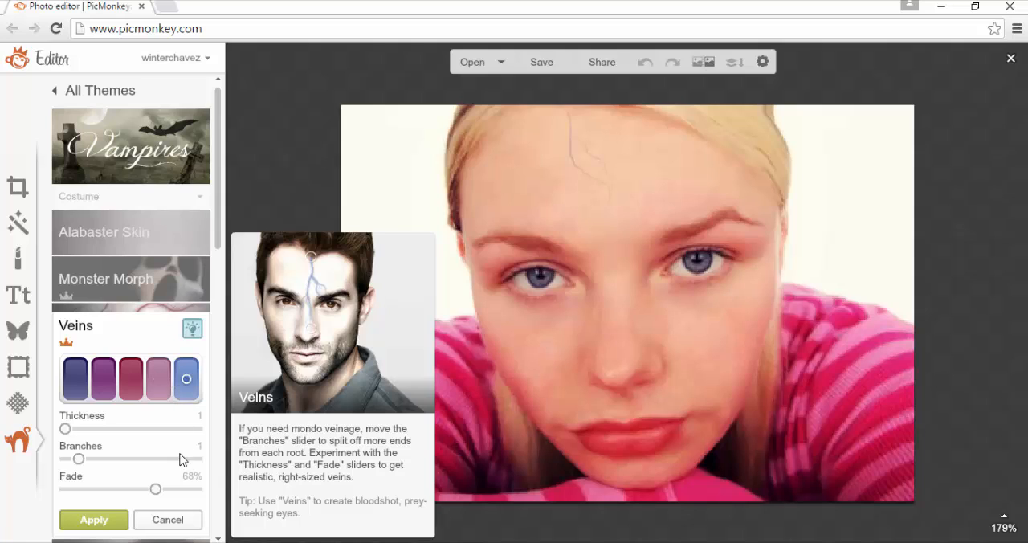
left_click(164, 399)
left_click(98, 520)
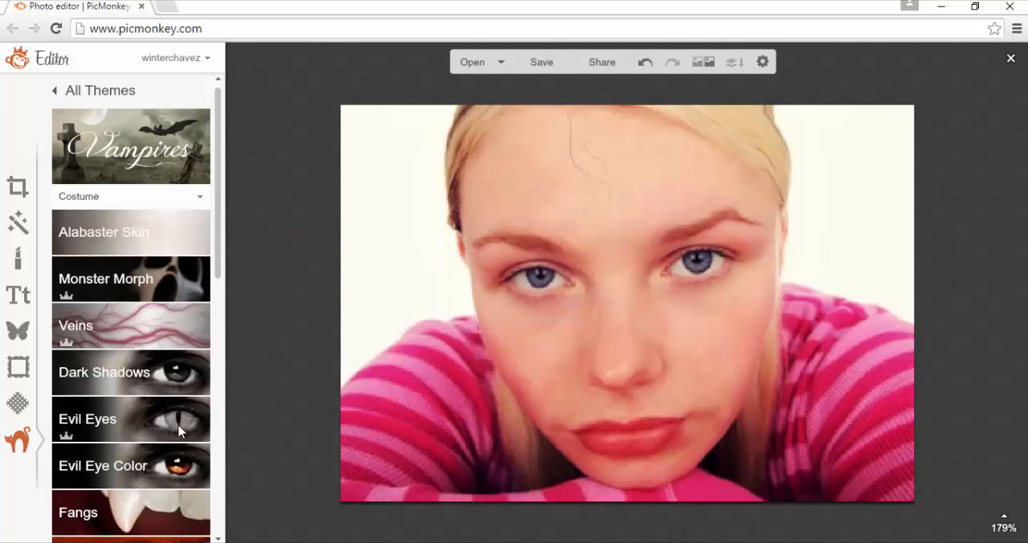
Paint dark circles under both eyes using Dark Shadows with brush size 25 and 35% strength, and apply them
left_click(147, 382)
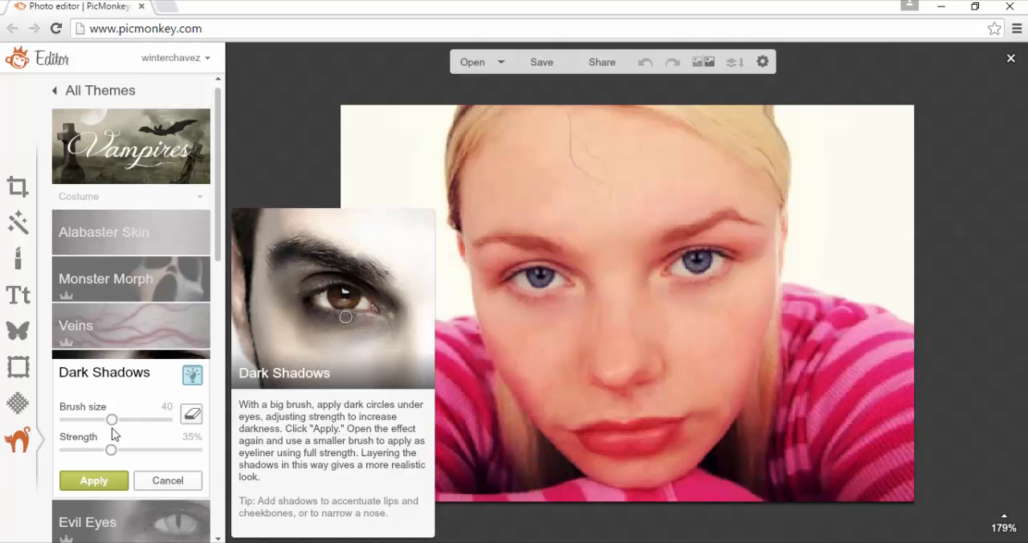
left_click_drag(112, 420, 107, 420)
mouse_move(561, 306)
left_mouse_down()
mouse_move(512, 307)
mouse_move(497, 296)
mouse_move(520, 307)
mouse_move(582, 297)
left_mouse_up()
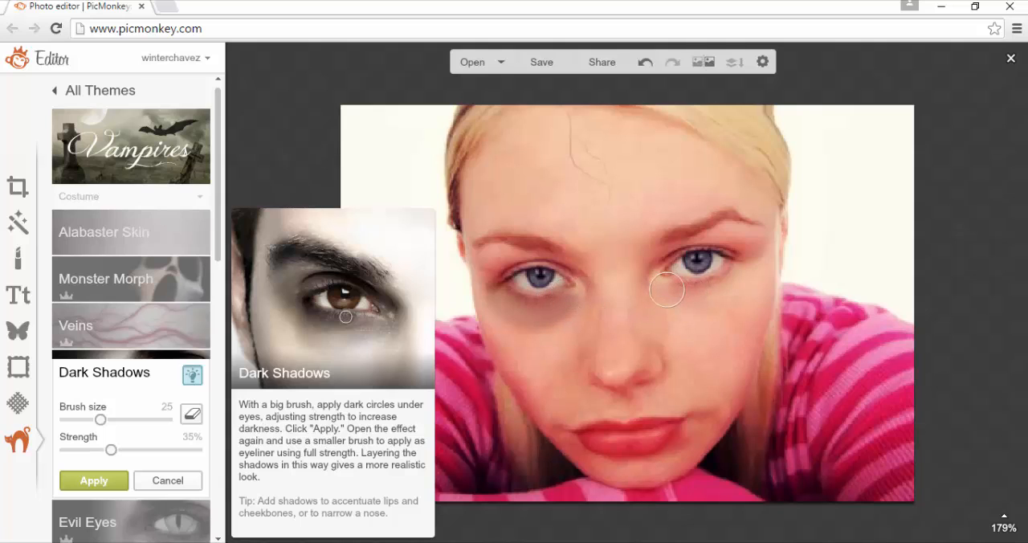
mouse_move(666, 290)
left_mouse_down()
mouse_move(738, 268)
mouse_move(728, 283)
mouse_move(681, 295)
mouse_move(653, 280)
left_mouse_up()
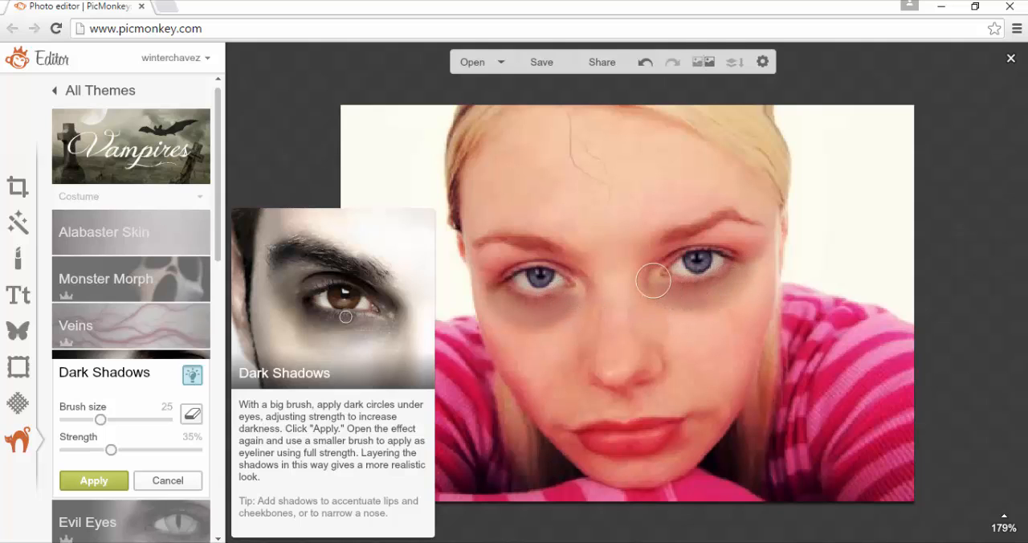
mouse_move(499, 307)
left_mouse_down()
mouse_move(587, 289)
mouse_move(535, 316)
left_mouse_up()
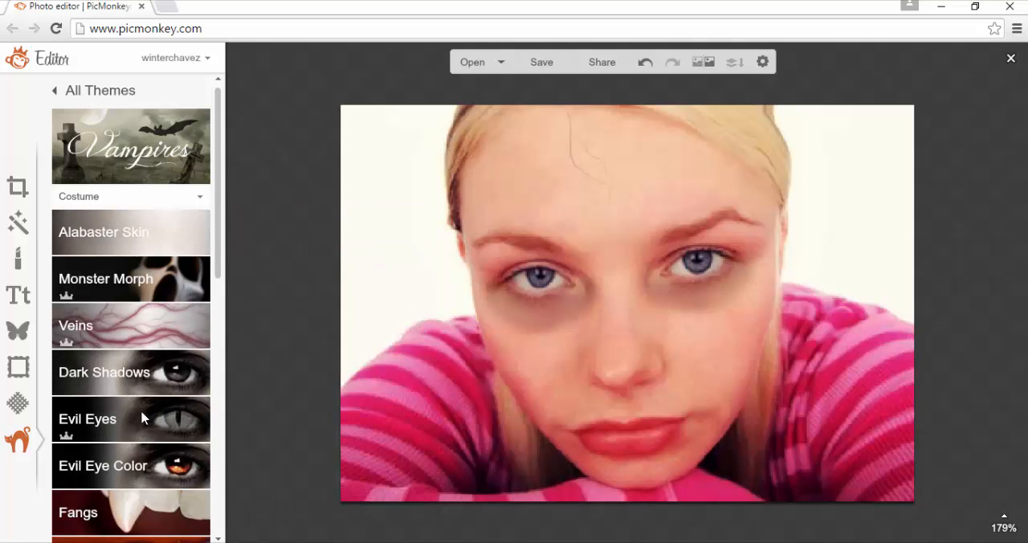
Fit a yellow cat-pupil Evil Eyes overlay over the iris at the photo's right, with 45% desaturation and 2% fade
left_click(144, 431)
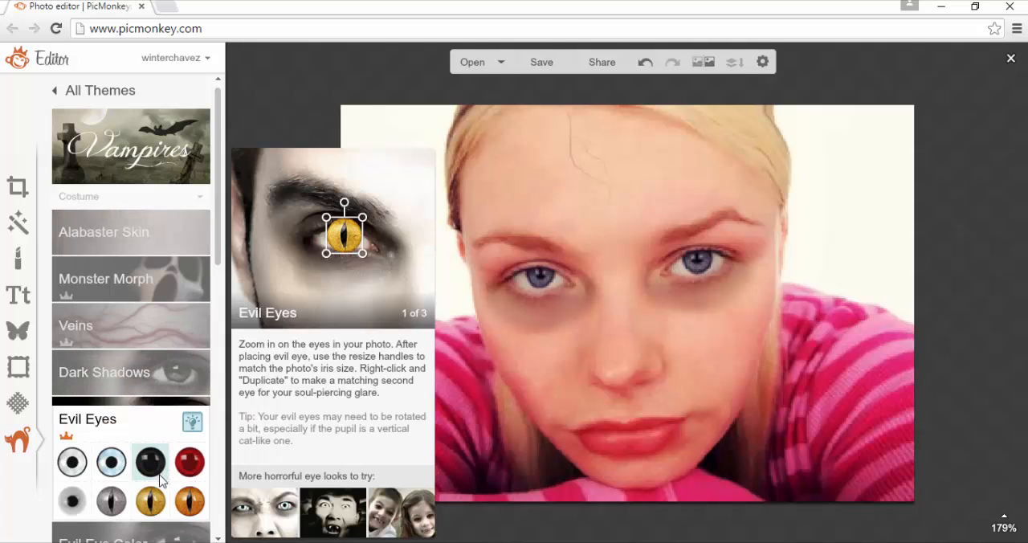
left_click(161, 500)
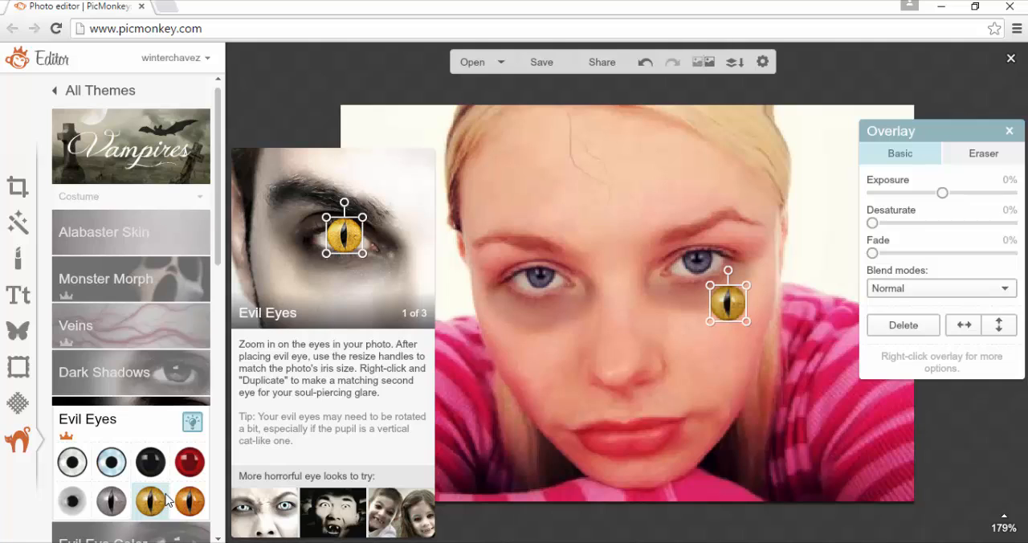
left_click_drag(727, 304, 699, 266)
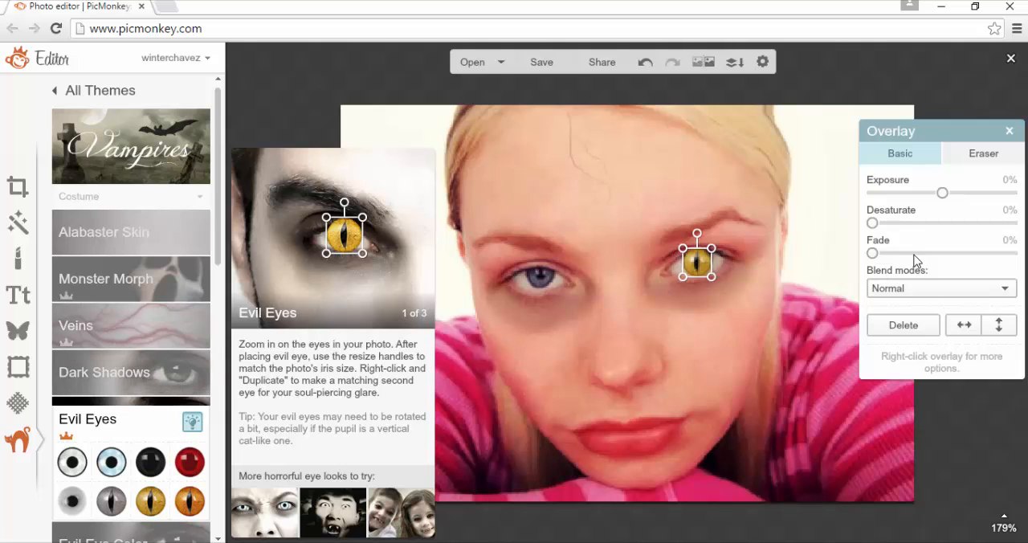
left_click_drag(915, 255, 926, 253)
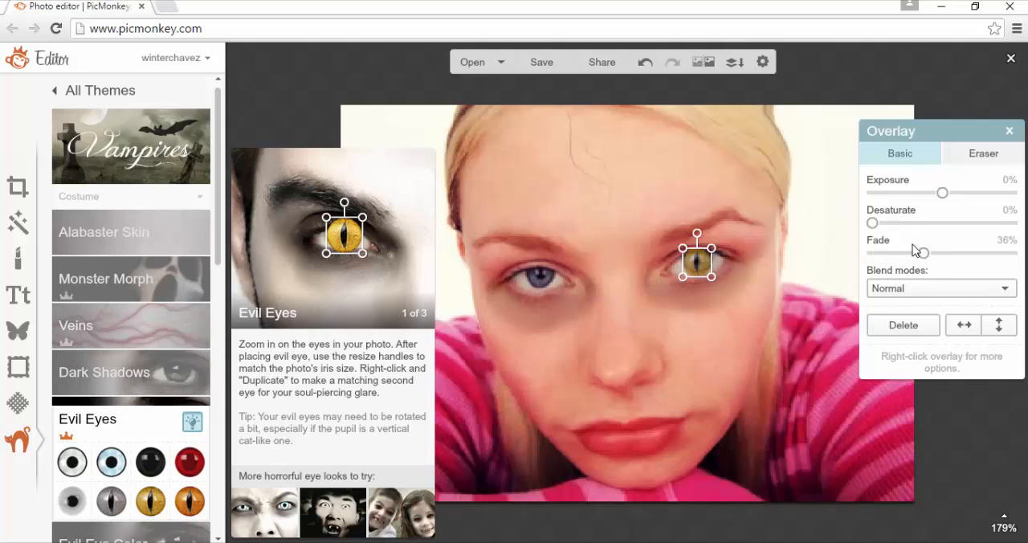
left_click_drag(872, 223, 874, 253)
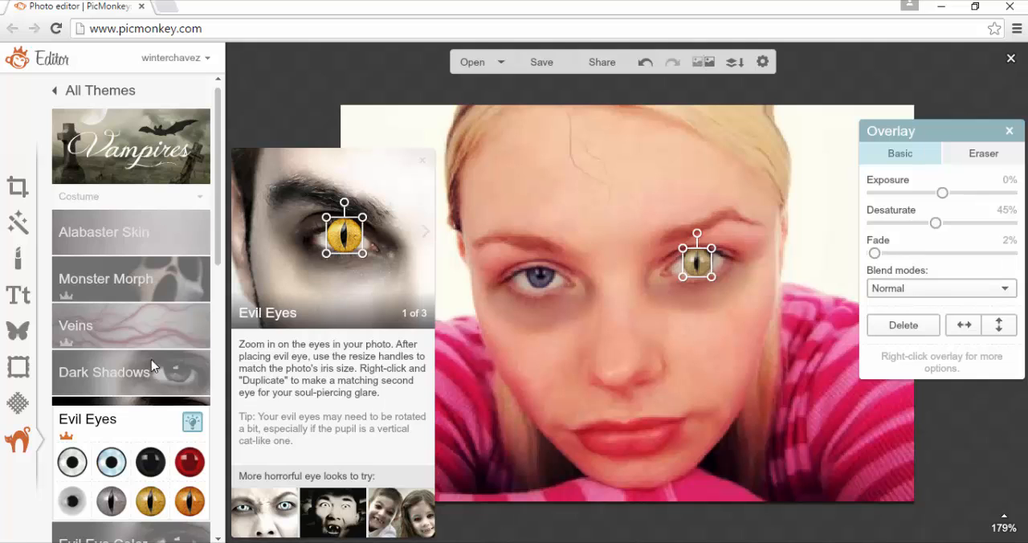
Colour the iris at the photo's left red using Evil Eye Color with brush size 10, 40% contrast and 20% fade, and apply it
left_click_drag(218, 265, 225, 366)
left_click(150, 314)
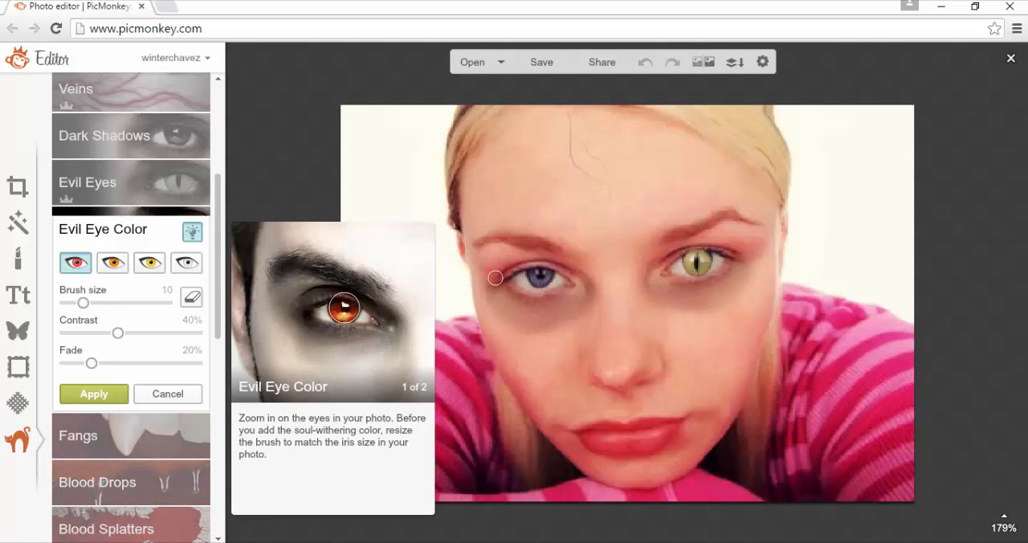
left_click(538, 277)
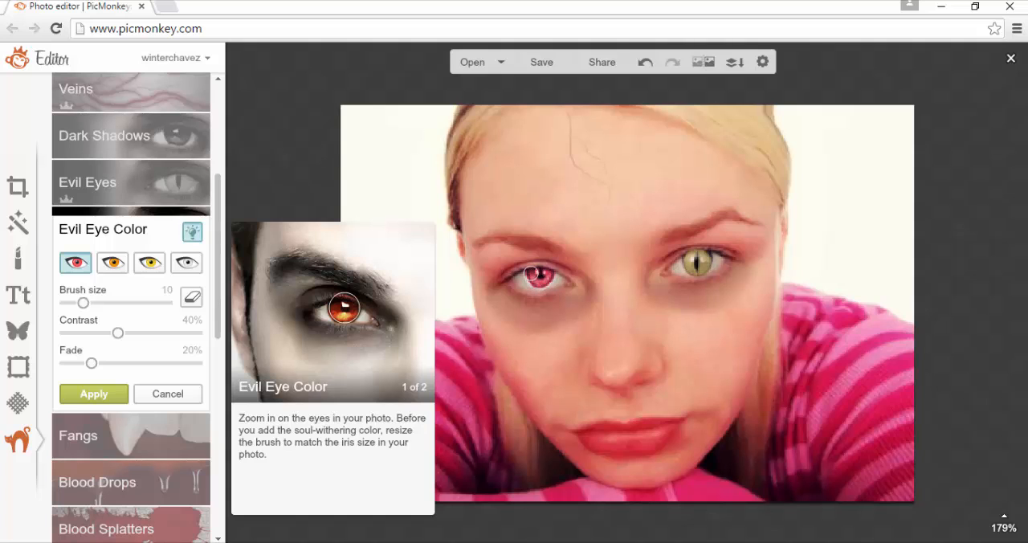
left_click(100, 395)
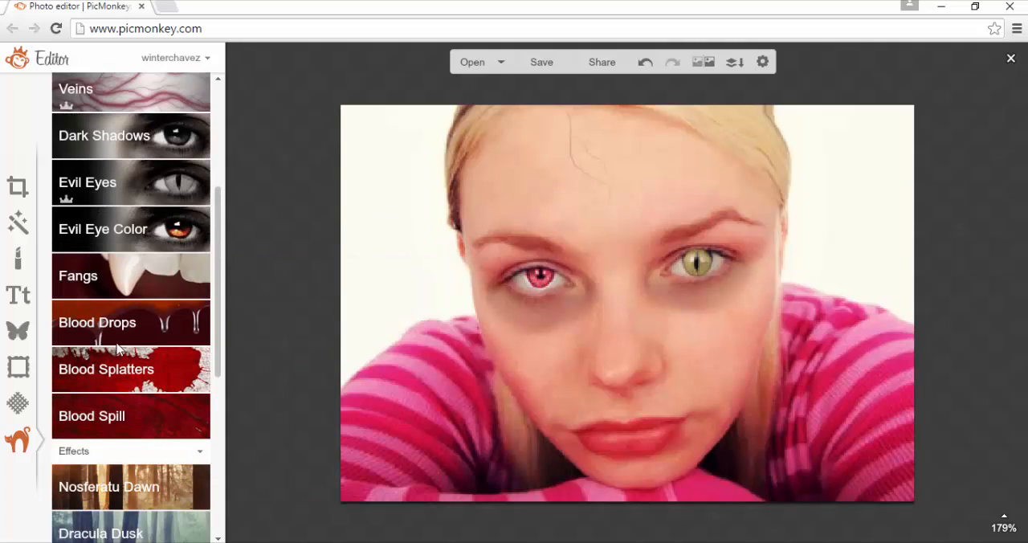
Add two small fangs, fitting one over the lips on each side of the mouth
left_click(131, 283)
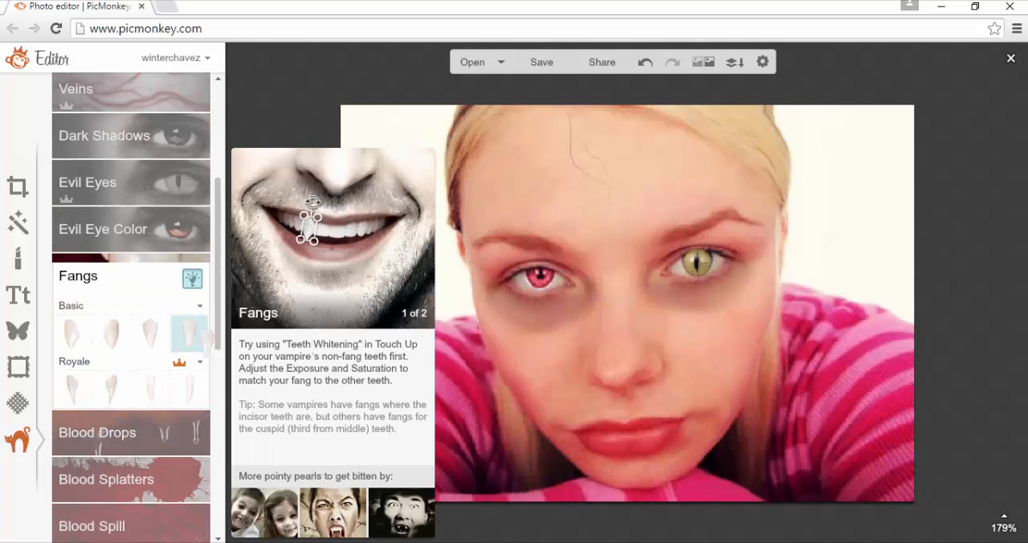
left_click_drag(189, 333, 660, 433)
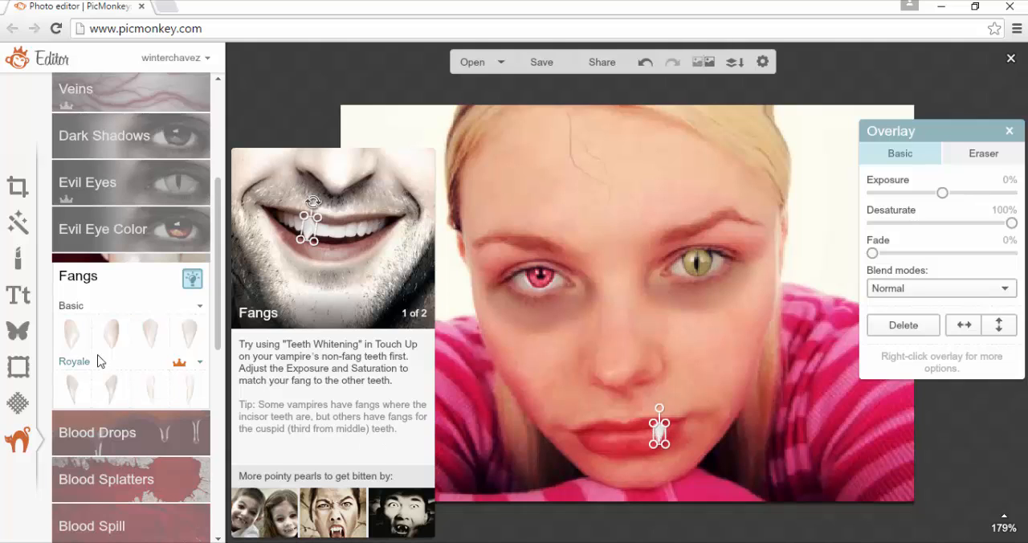
left_click(147, 346)
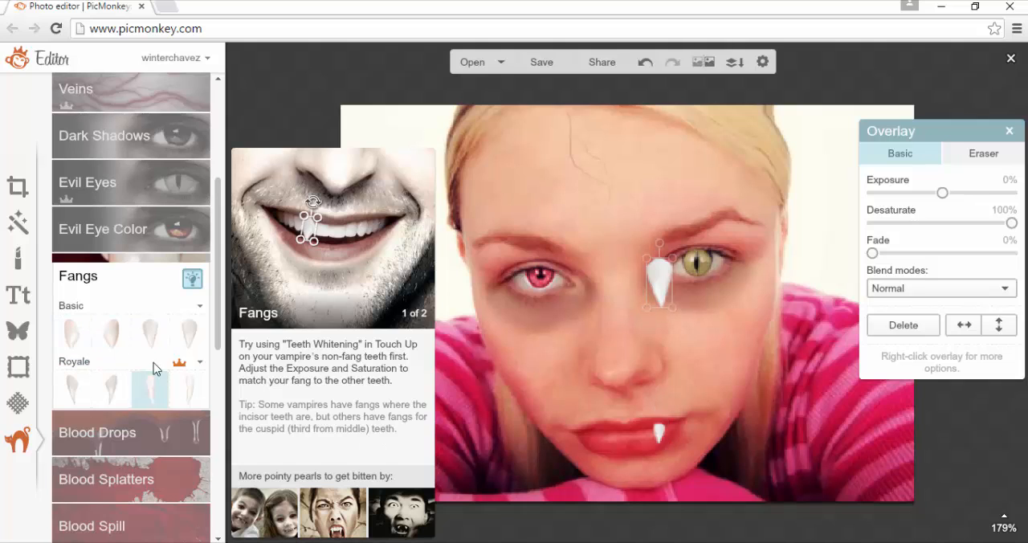
left_click_drag(637, 315, 601, 440)
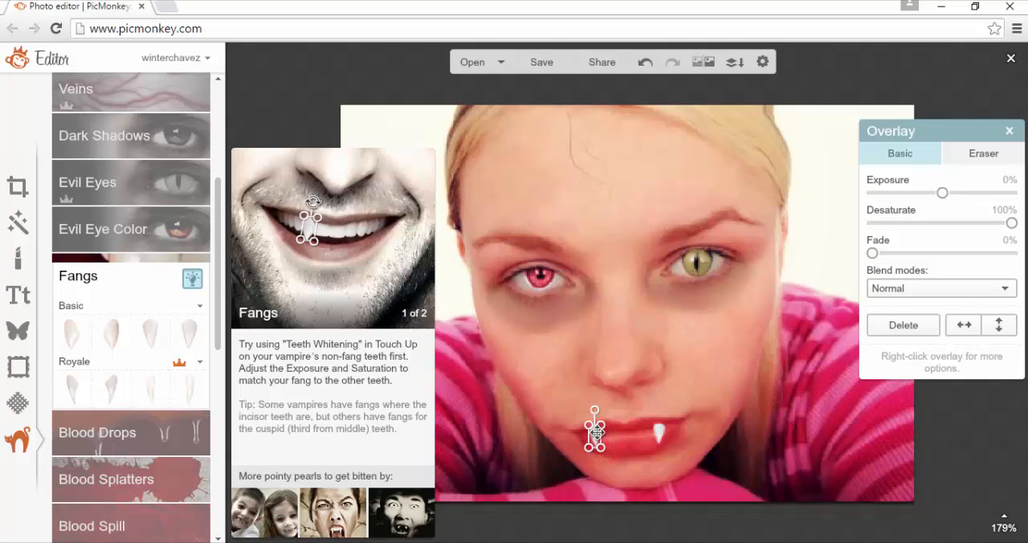
left_click_drag(595, 433, 604, 438)
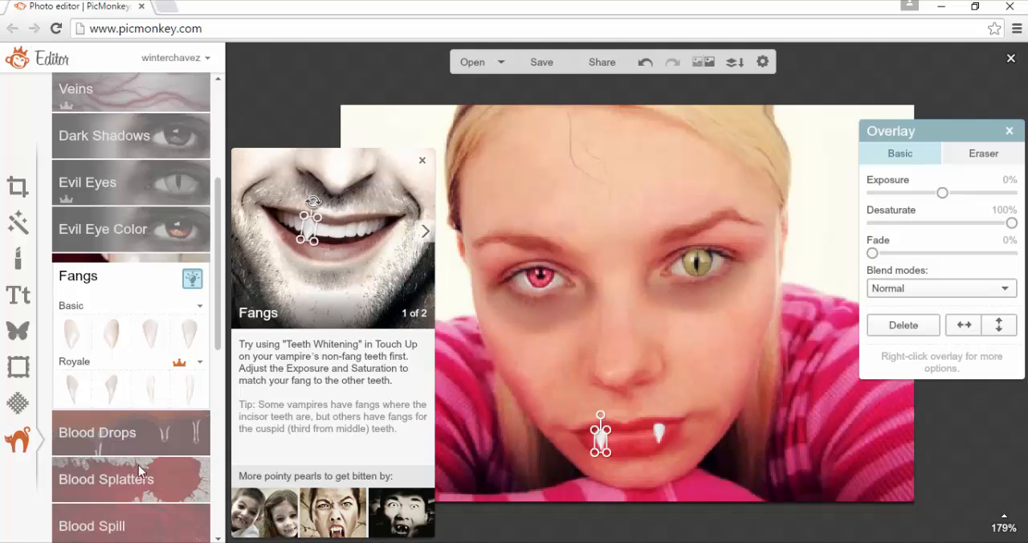
Examine the Vampires theme's Blood Drops shapes and its remaining effects, overlays, textures and text, collapsing the Costume and Effects groups
scroll(179, 346, "down", 3)
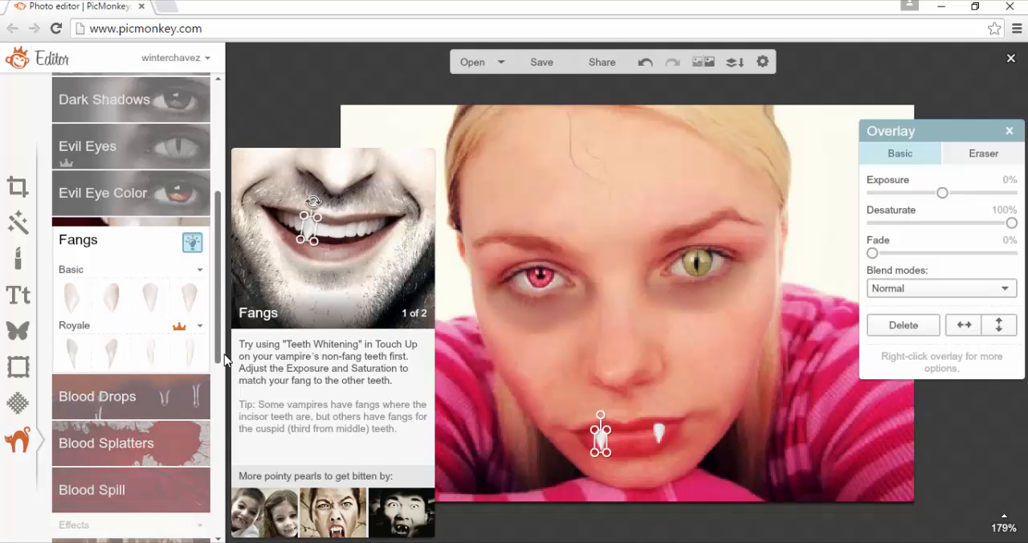
left_click(175, 353)
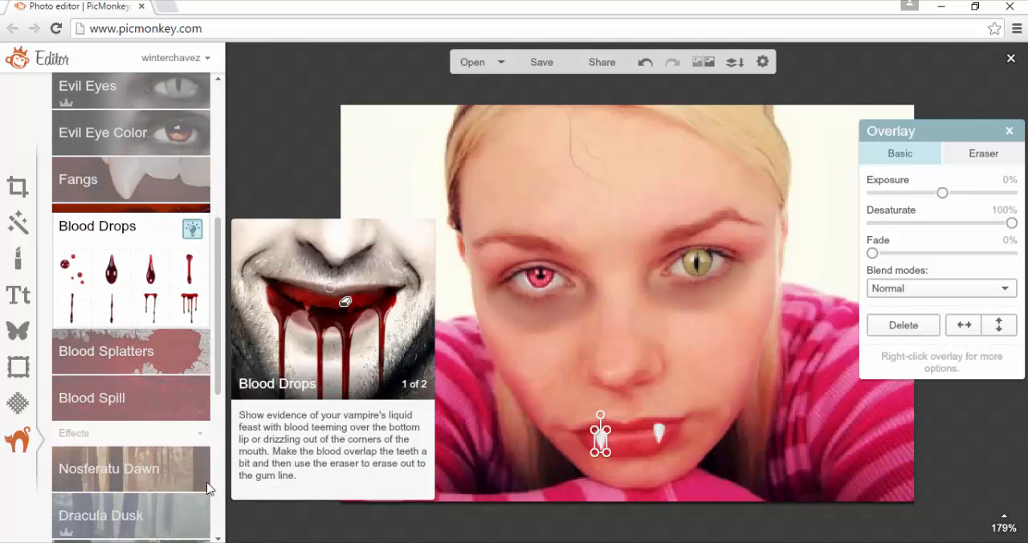
left_click(517, 355)
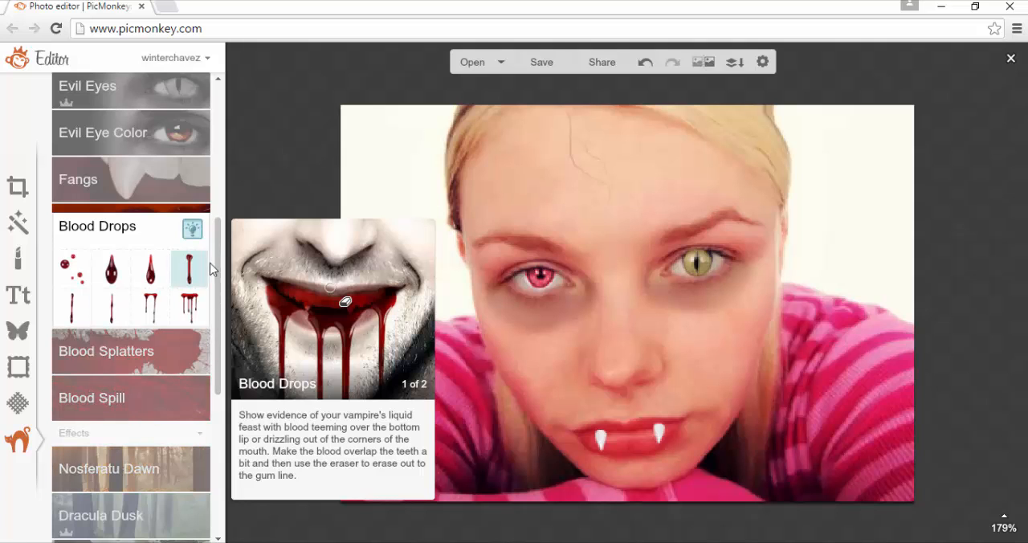
left_click_drag(220, 275, 185, 320)
left_click(185, 319)
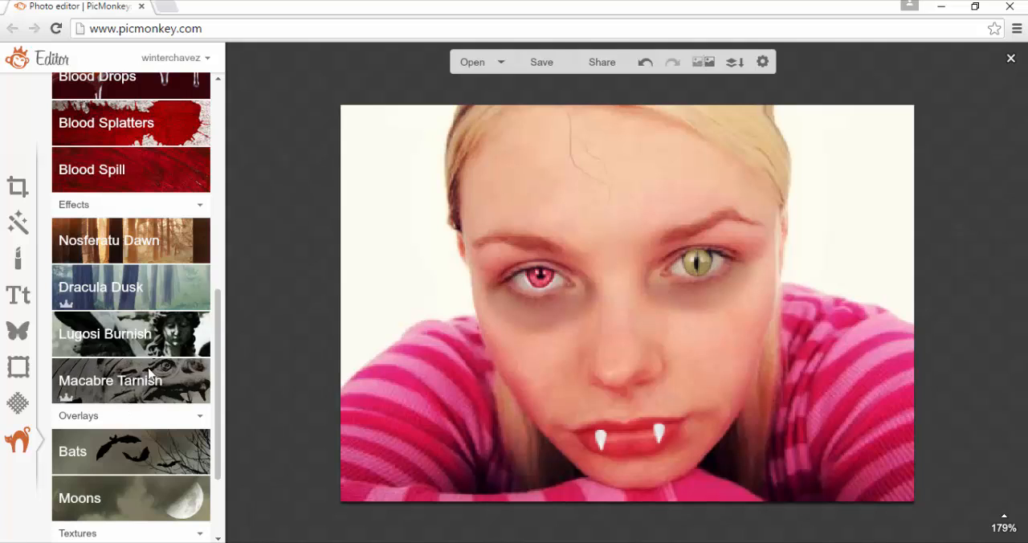
left_click(149, 376)
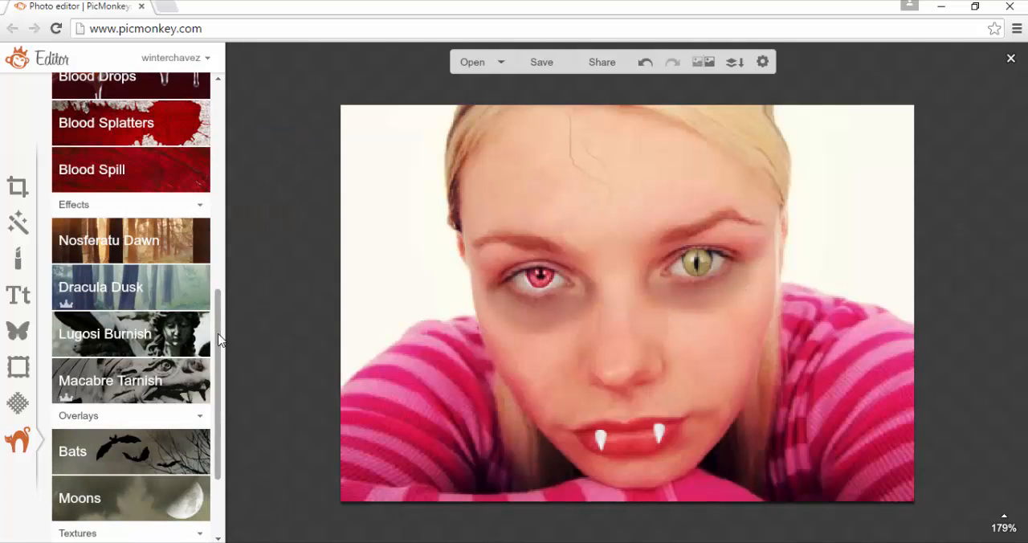
left_click_drag(218, 343, 220, 432)
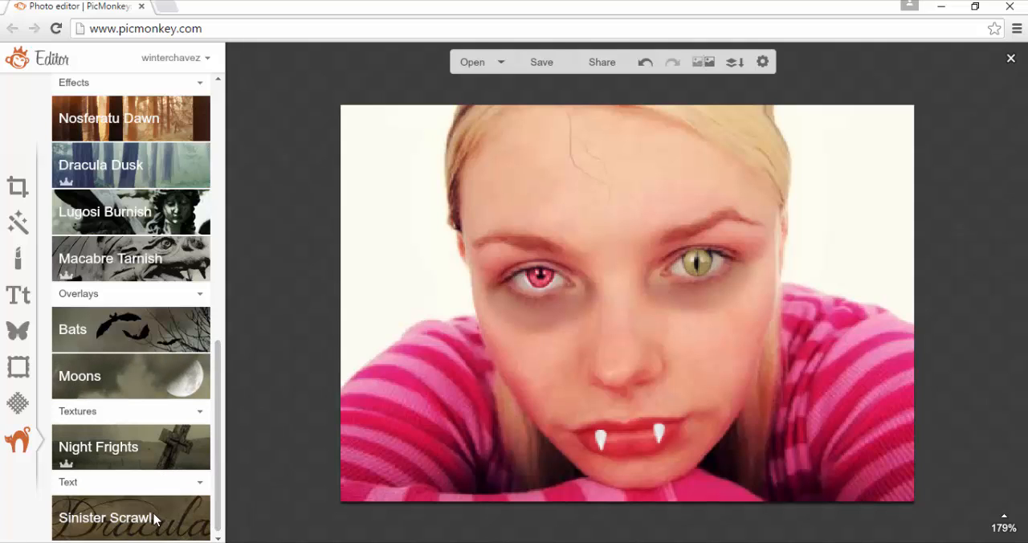
left_click_drag(217, 421, 212, 143)
left_click(198, 202)
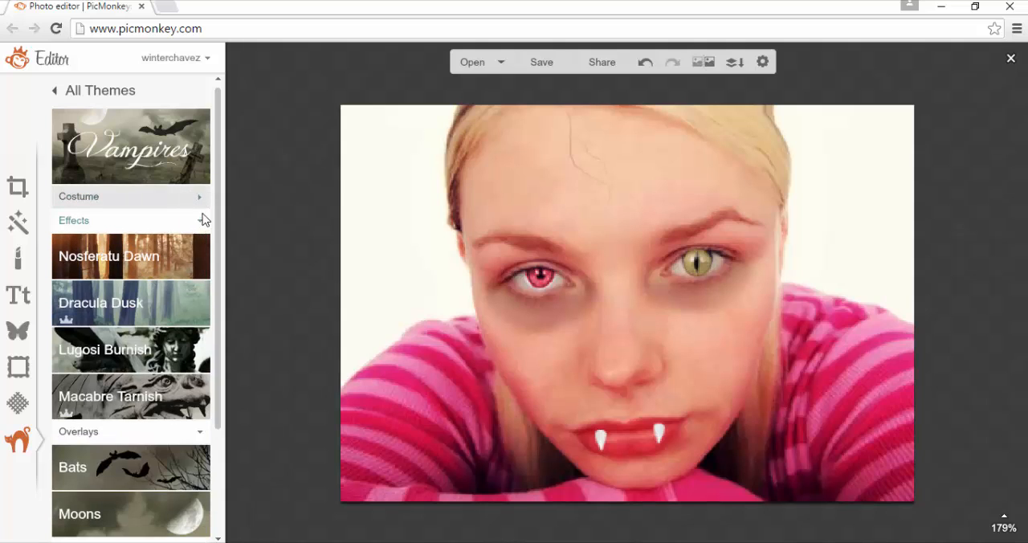
left_click(200, 227)
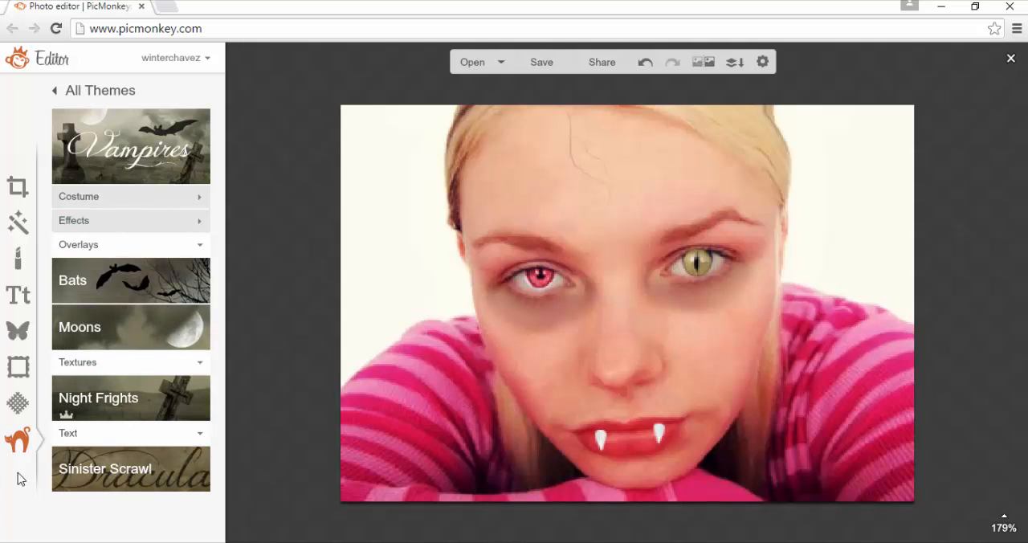
Examine the Zombies theme's costume options and look through the rest of the available themes
left_click(19, 442)
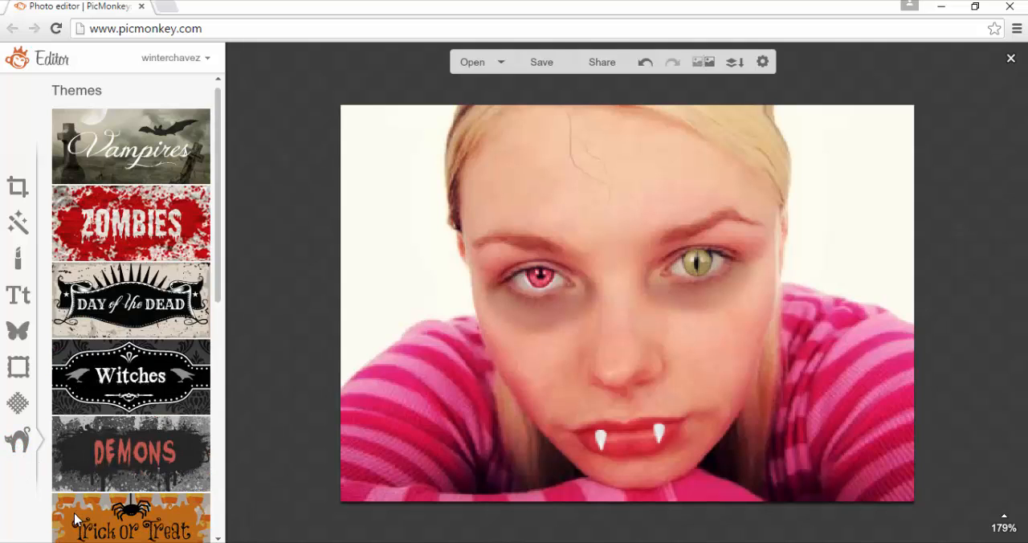
left_click(127, 240)
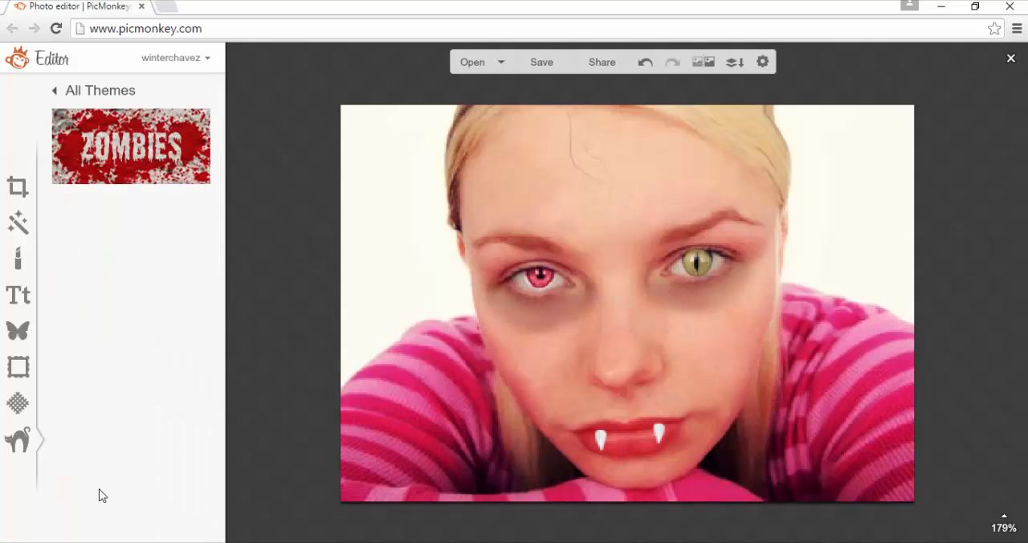
left_click(21, 442)
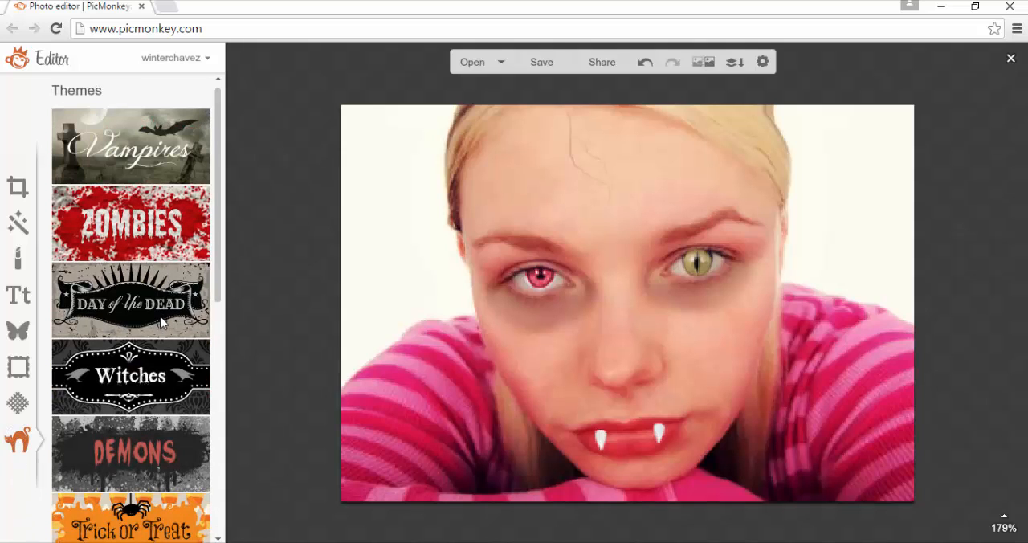
left_click_drag(218, 241, 228, 445)
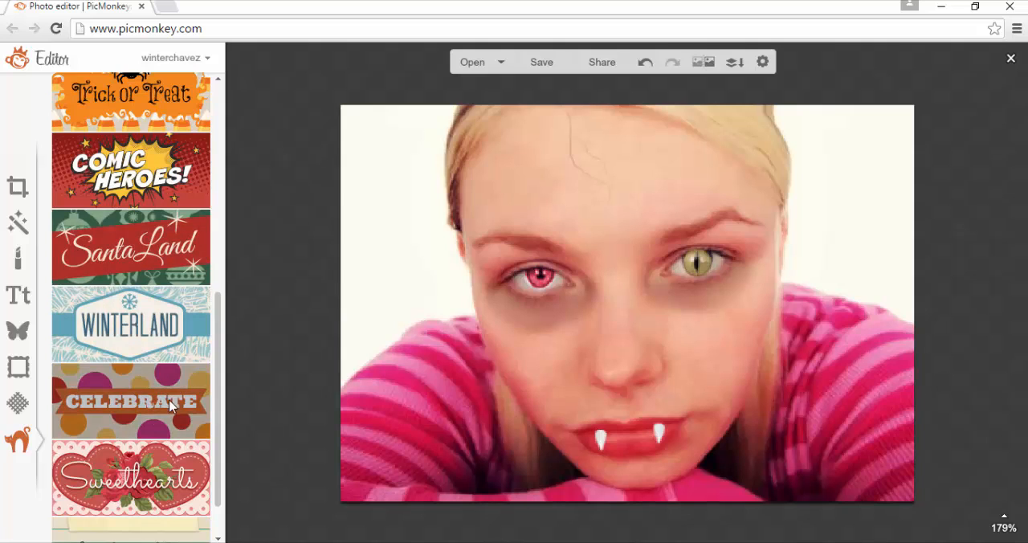
left_click_drag(218, 441, 230, 499)
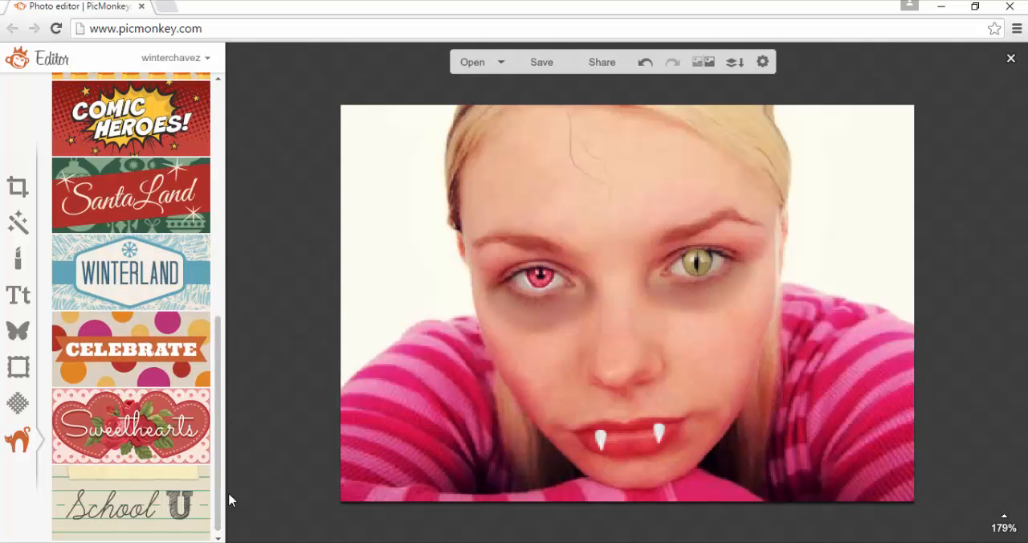
Try the School U theme's Class Pix, Yearbook, Polaroid Film and Newspaper effects on the photo, discarding each one
left_click(147, 518)
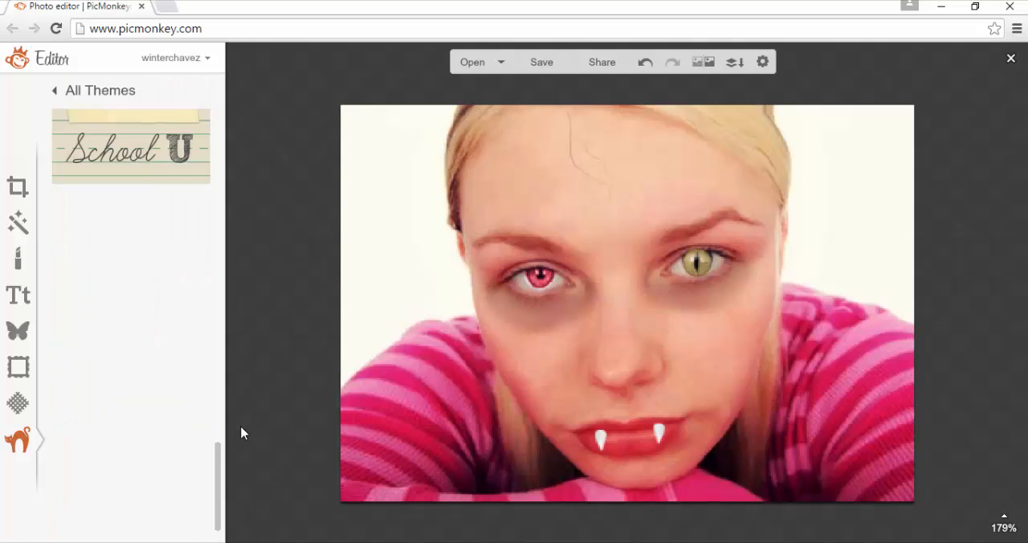
left_click(129, 233)
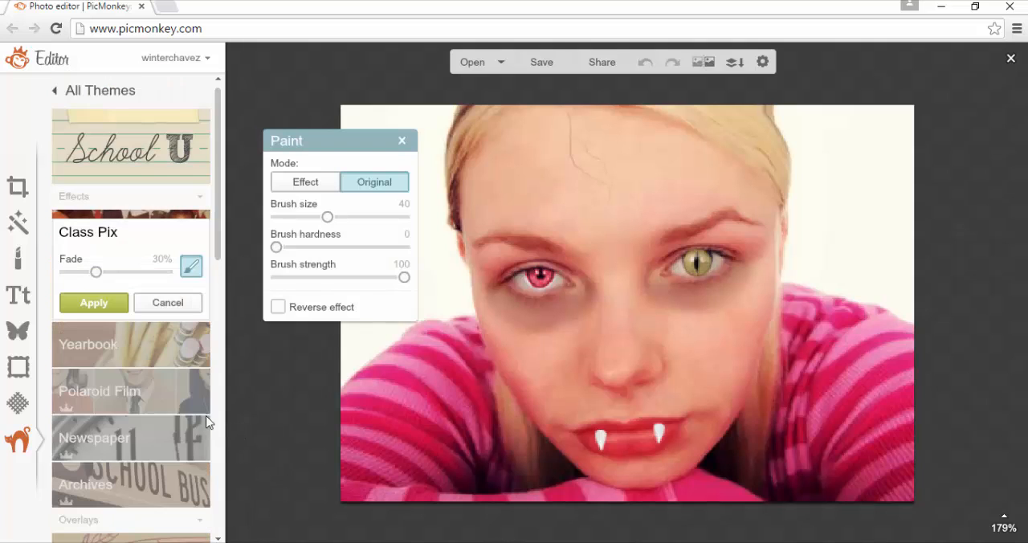
left_click(167, 304)
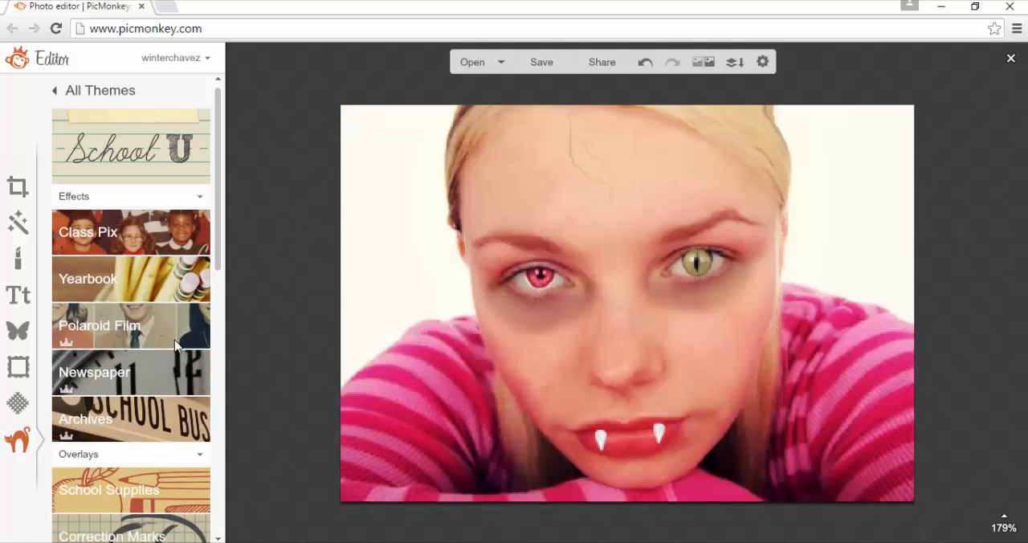
left_click(171, 293)
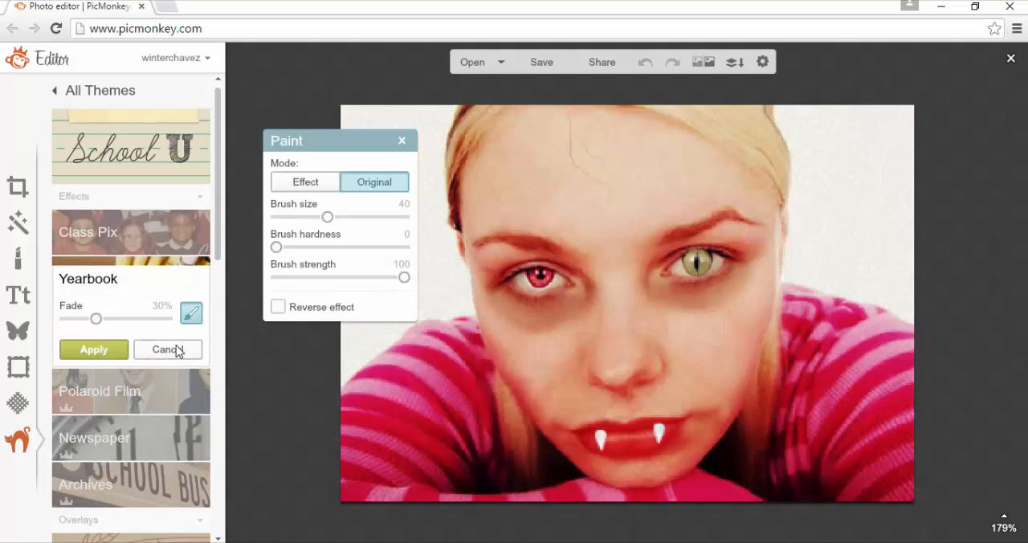
left_click(167, 349)
left_click(155, 343)
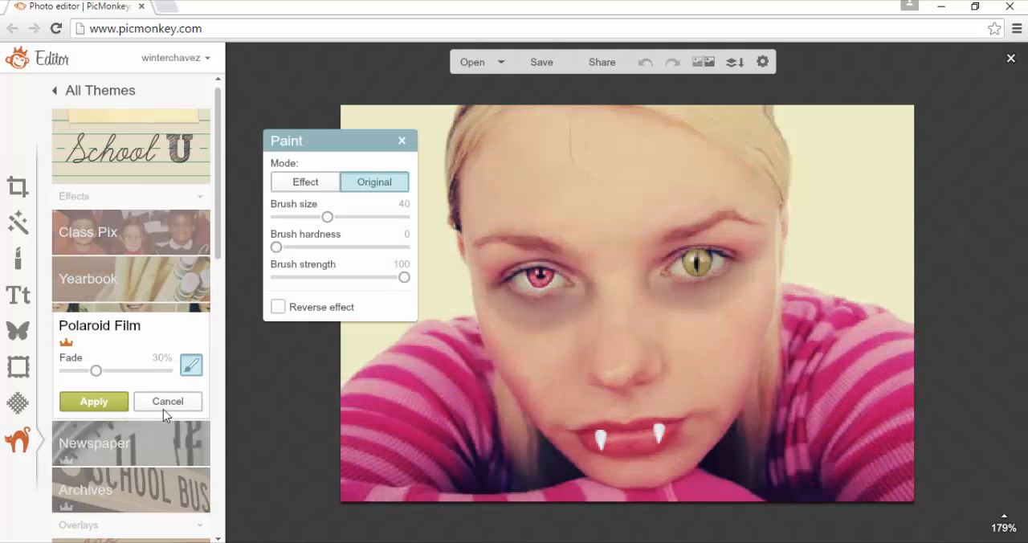
left_click(174, 452)
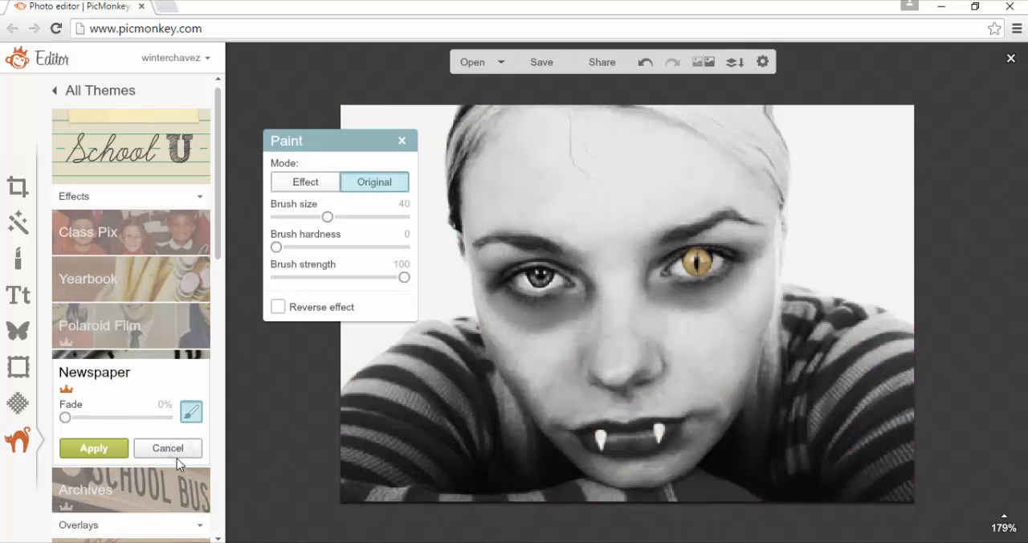
left_click(177, 454)
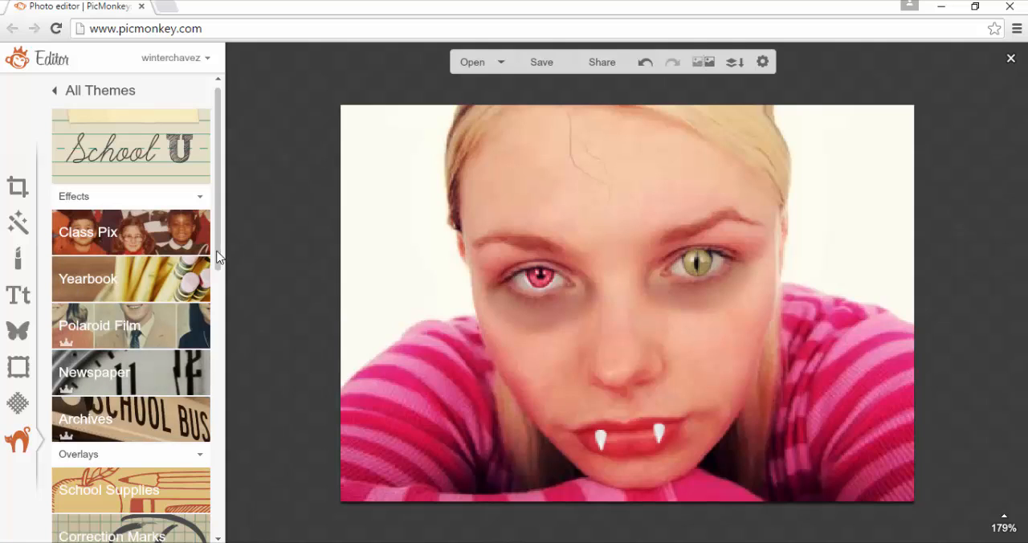